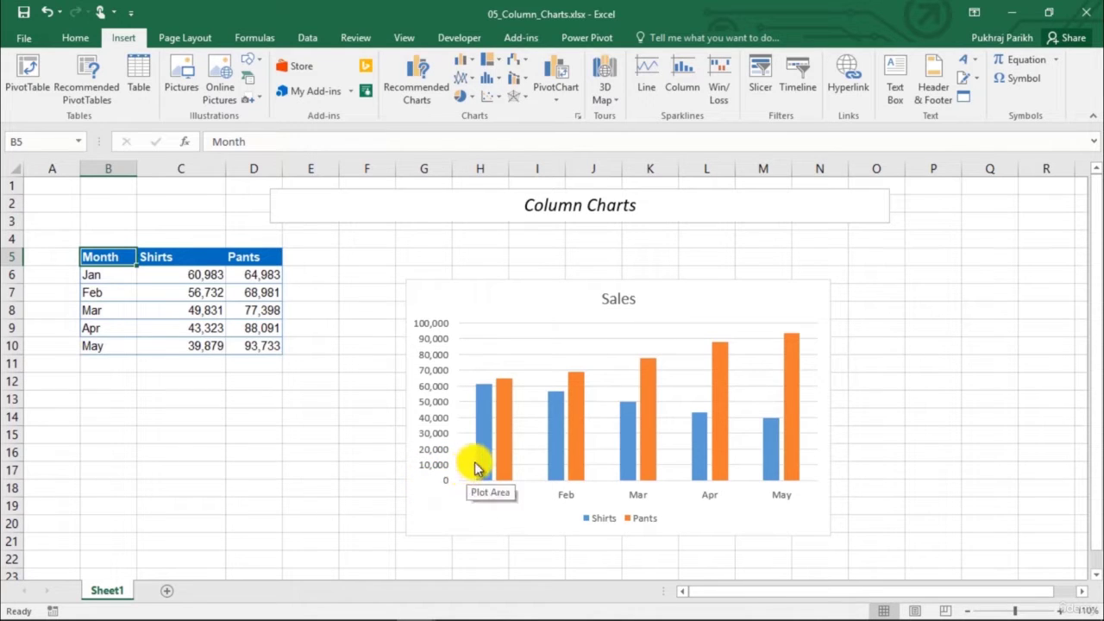
Review the column and bar chart types for the Sales chart, keeping clustered columns.
mouse_move(518, 470)
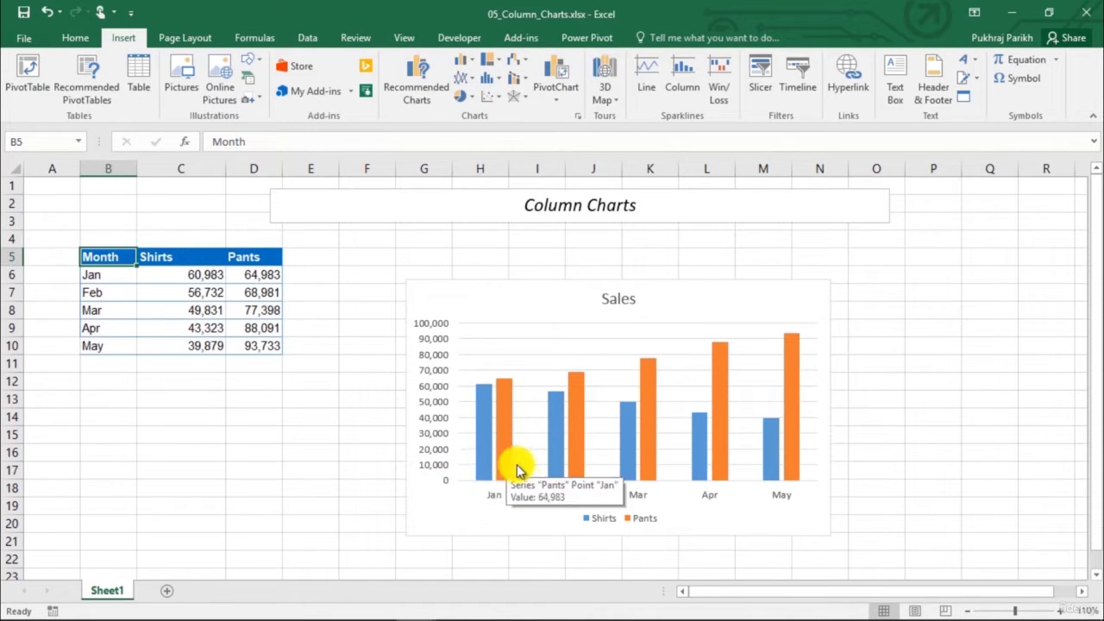
mouse_move(627, 461)
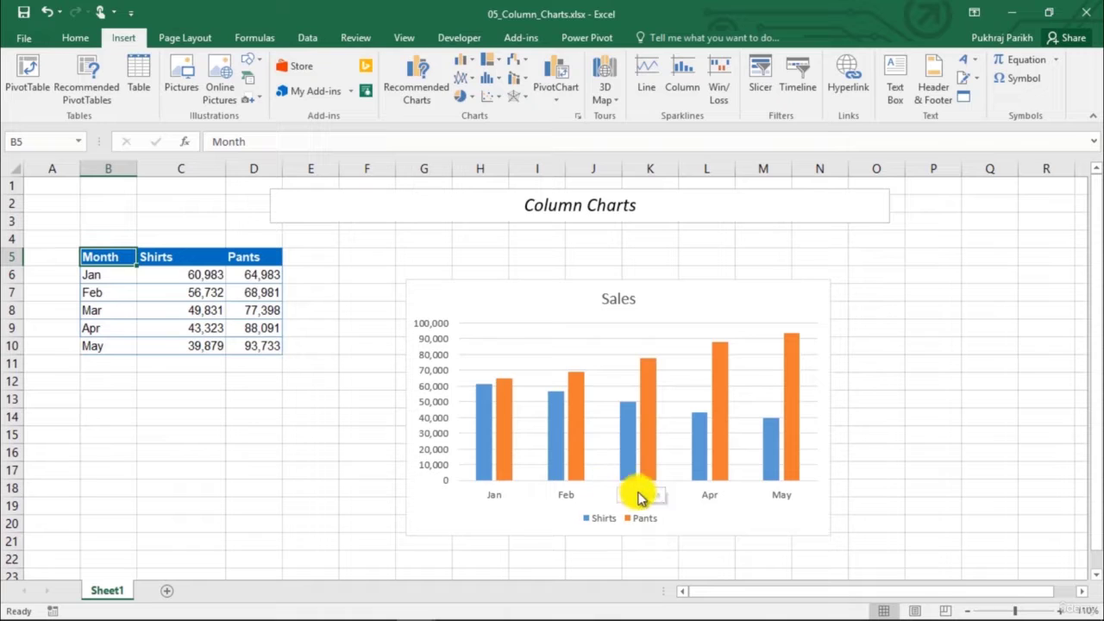
mouse_move(552, 438)
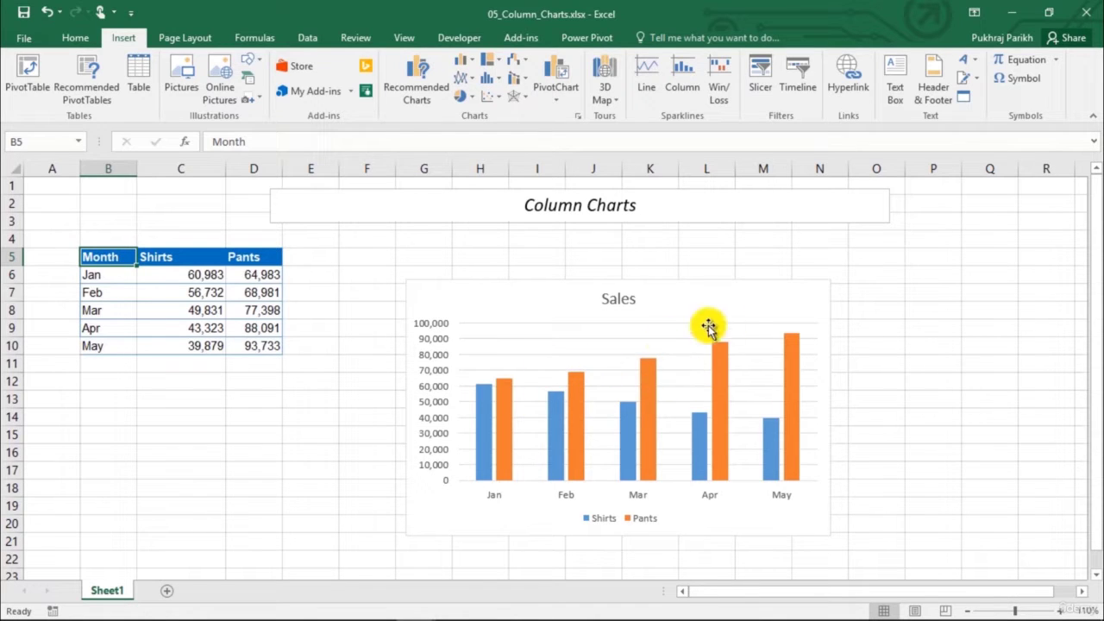
mouse_move(638, 437)
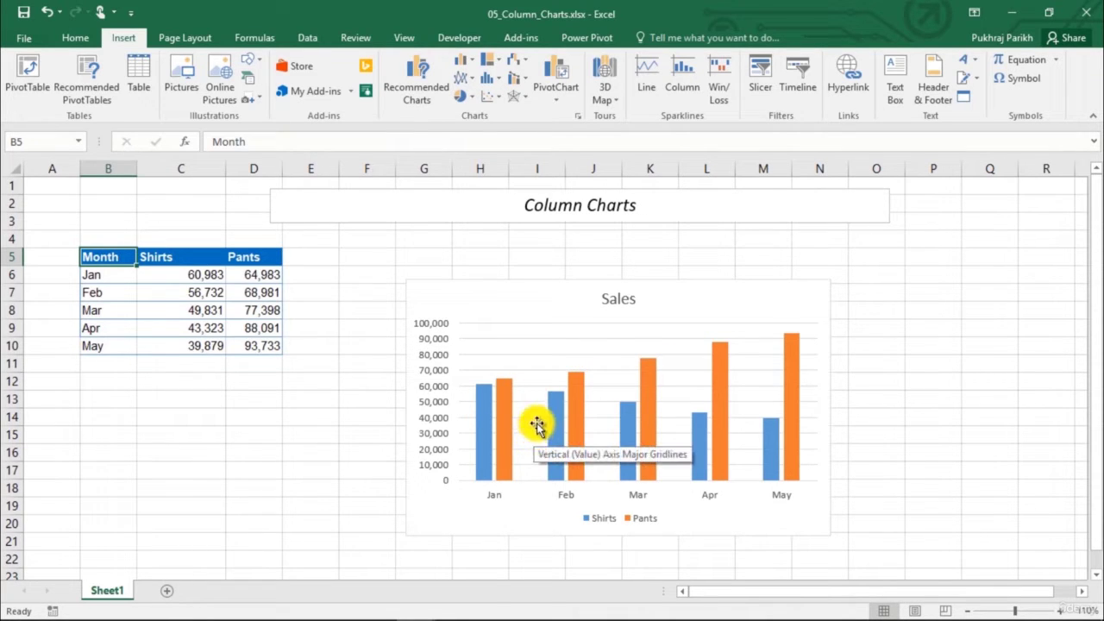
left_click(524, 319)
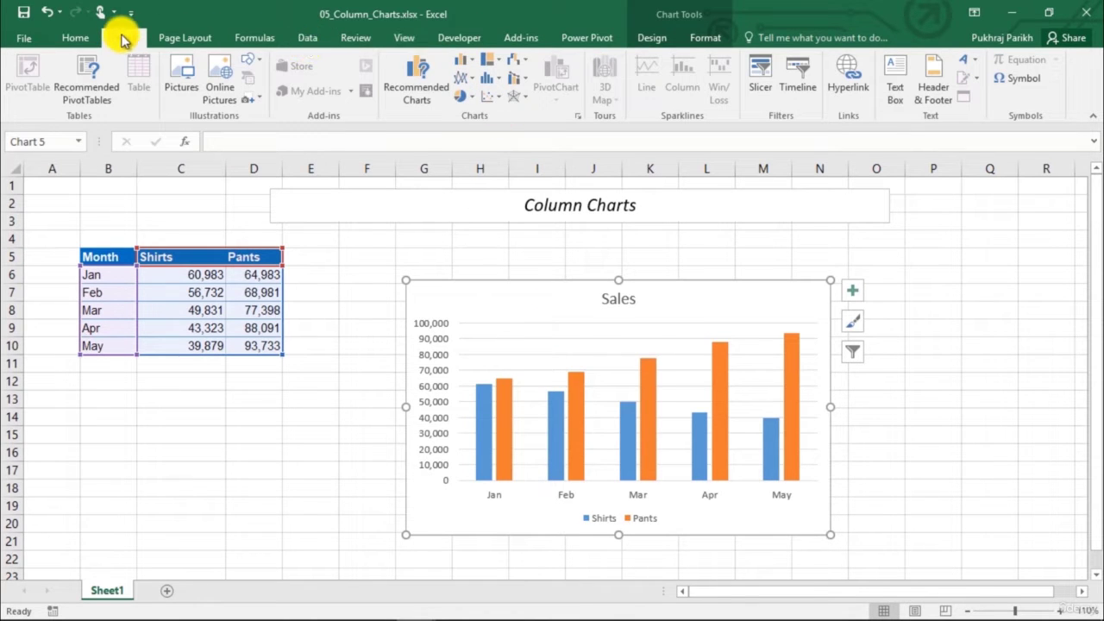
left_click(472, 62)
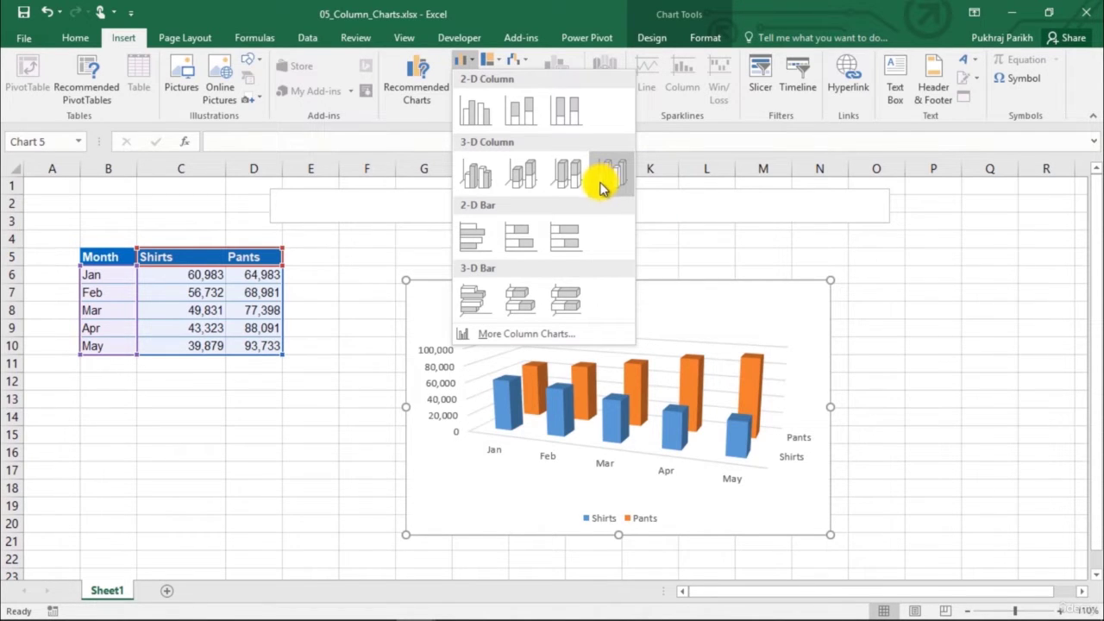
left_click(484, 118)
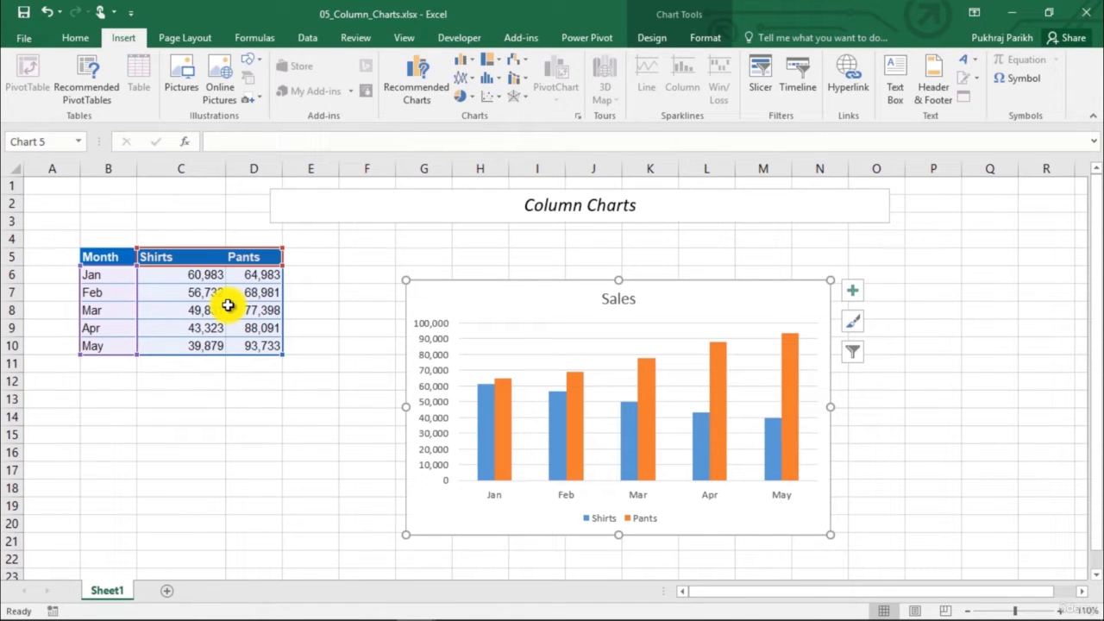
Delete the Sales chart and select the data table B5:D10.
left_click(113, 276)
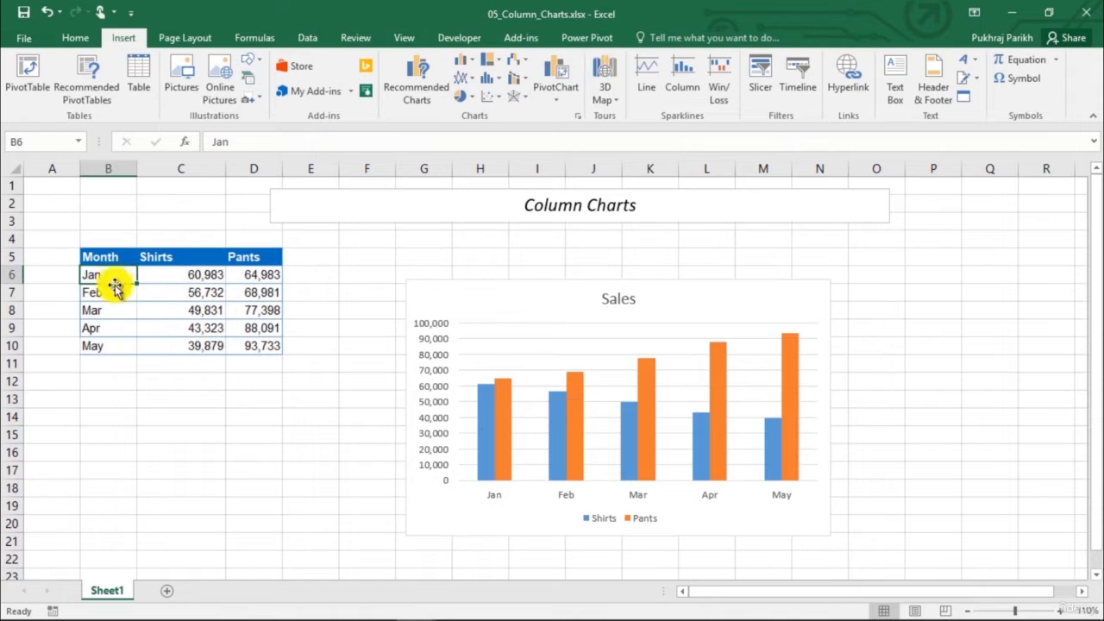
left_click(108, 310)
mouse_move(479, 389)
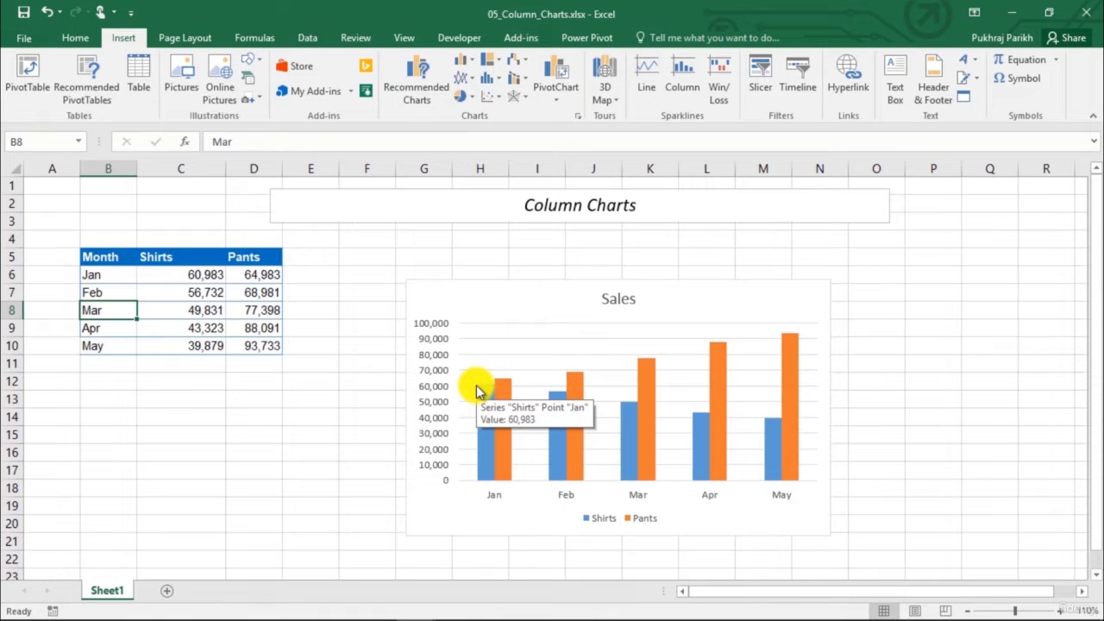
mouse_move(567, 400)
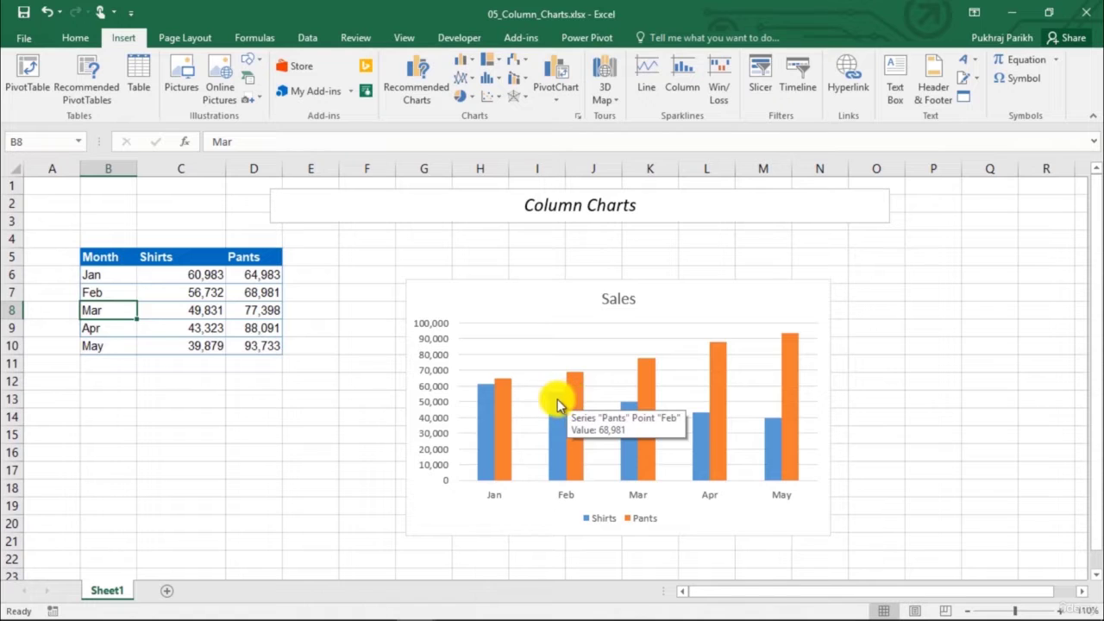
left_click(709, 292)
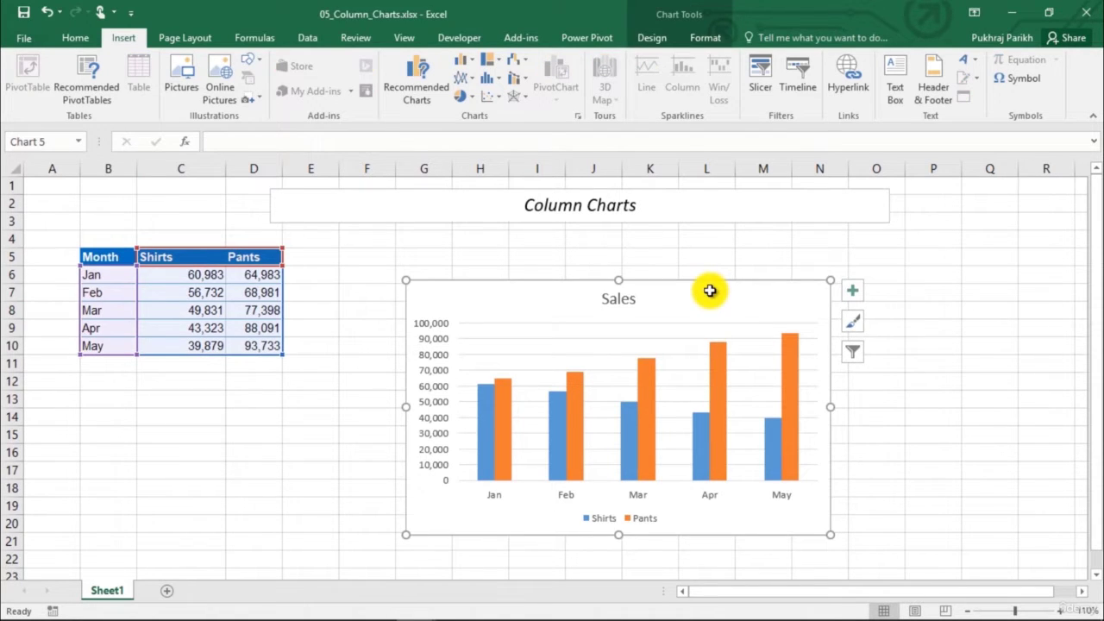
key("Delete")
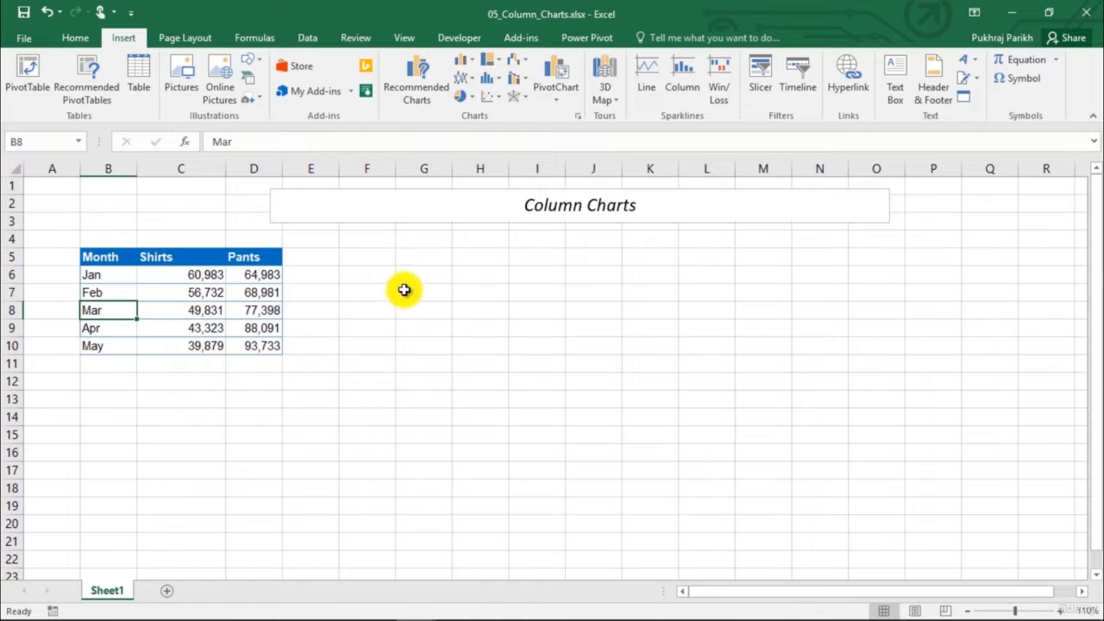
left_click(96, 256)
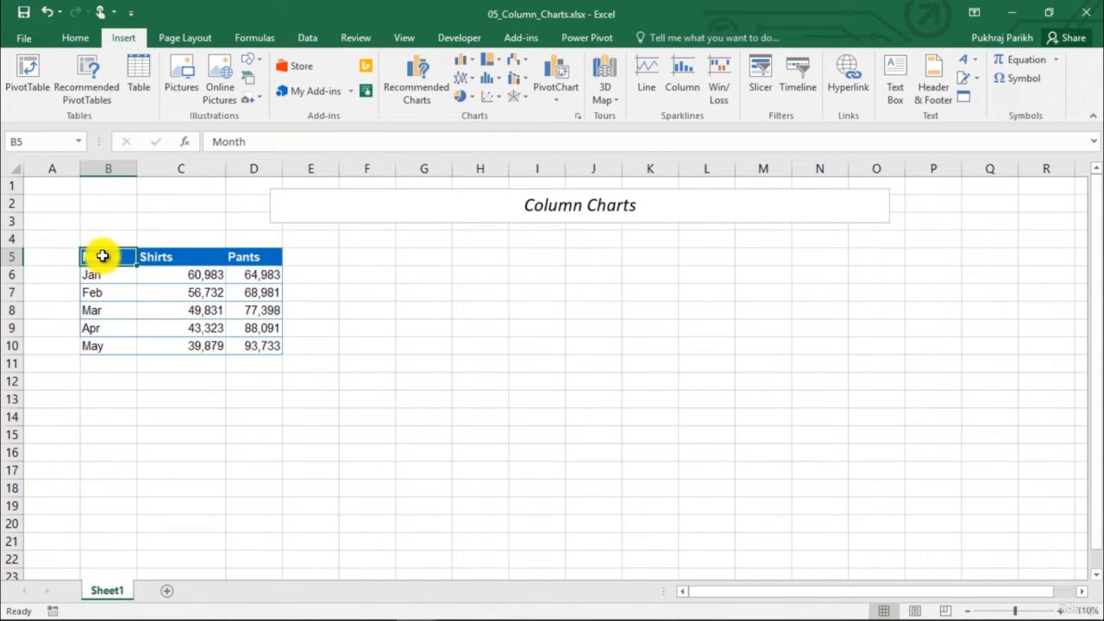
left_click_drag(96, 256, 253, 347)
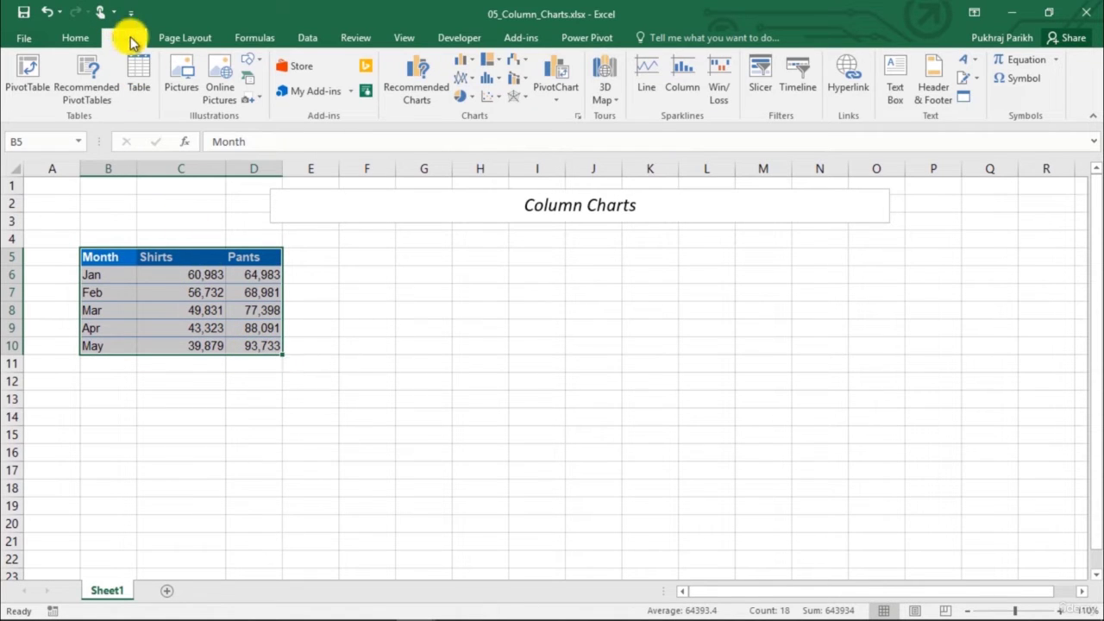
Insert a 2-D Clustered Column chart from the B5:D10 Month, Shirts and Pants data.
left_click(473, 62)
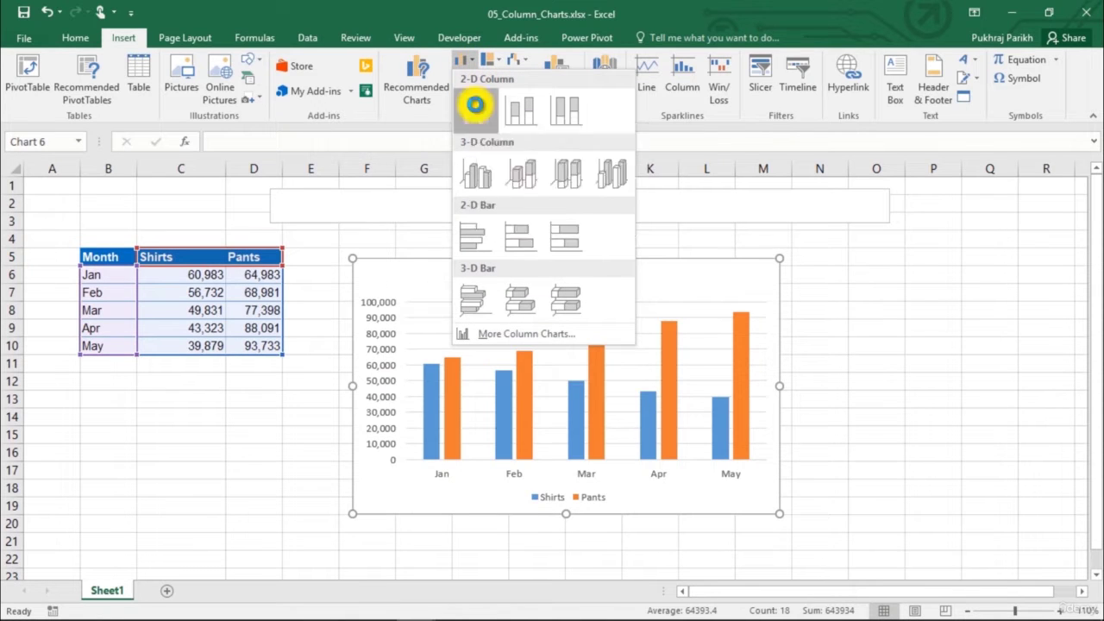
left_click(473, 107)
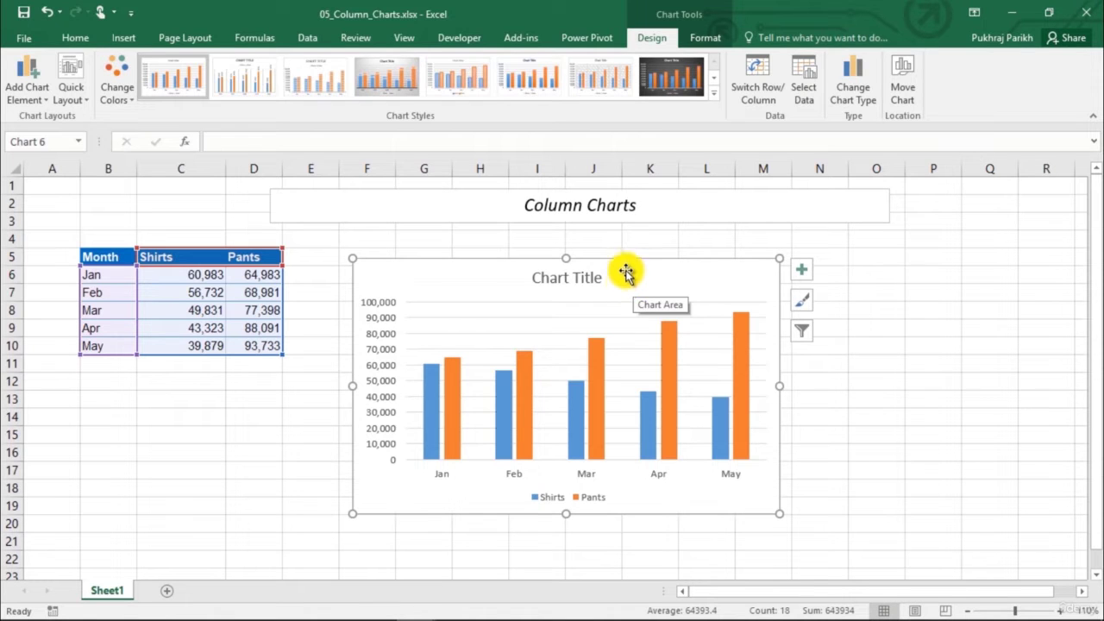
Delete the new chart and insert an empty Clustered Column chart from empty cell I6.
key("Delete")
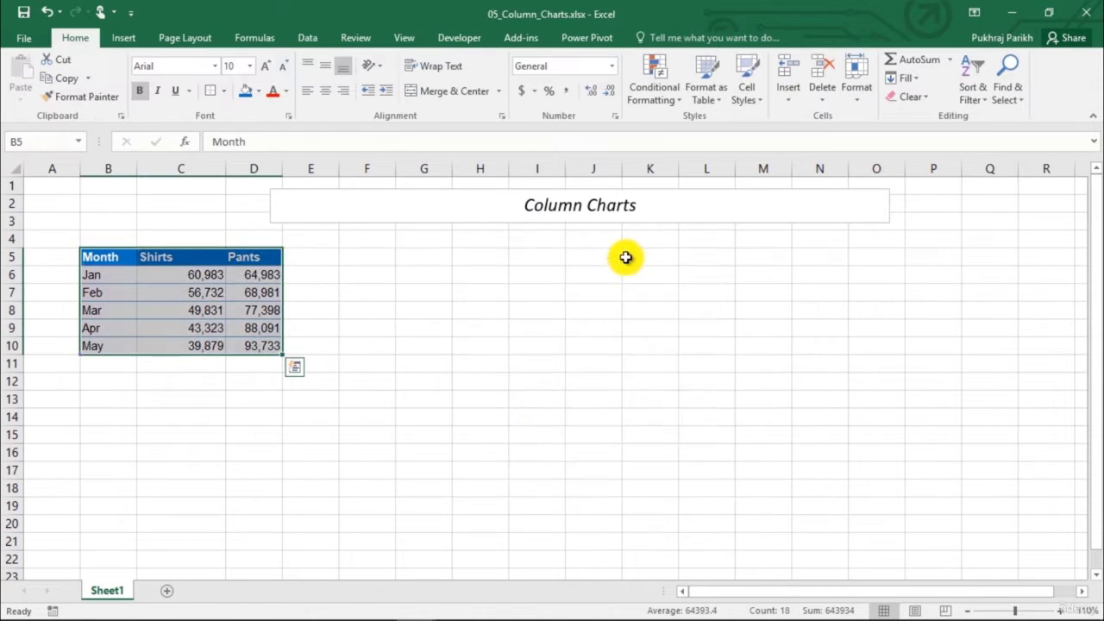
left_click(514, 272)
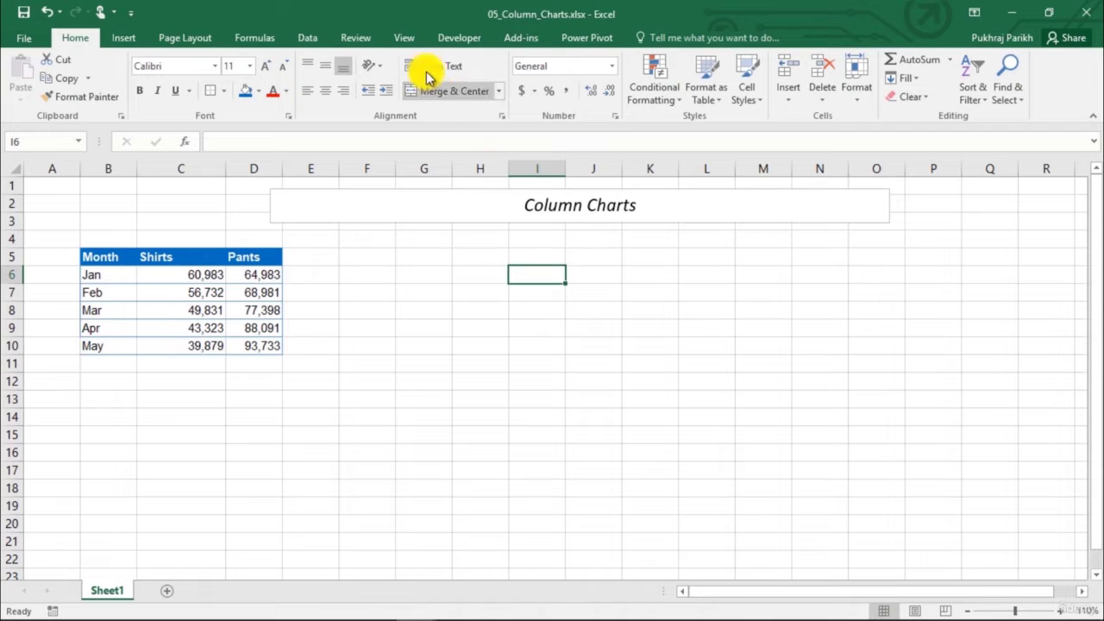
left_click(130, 38)
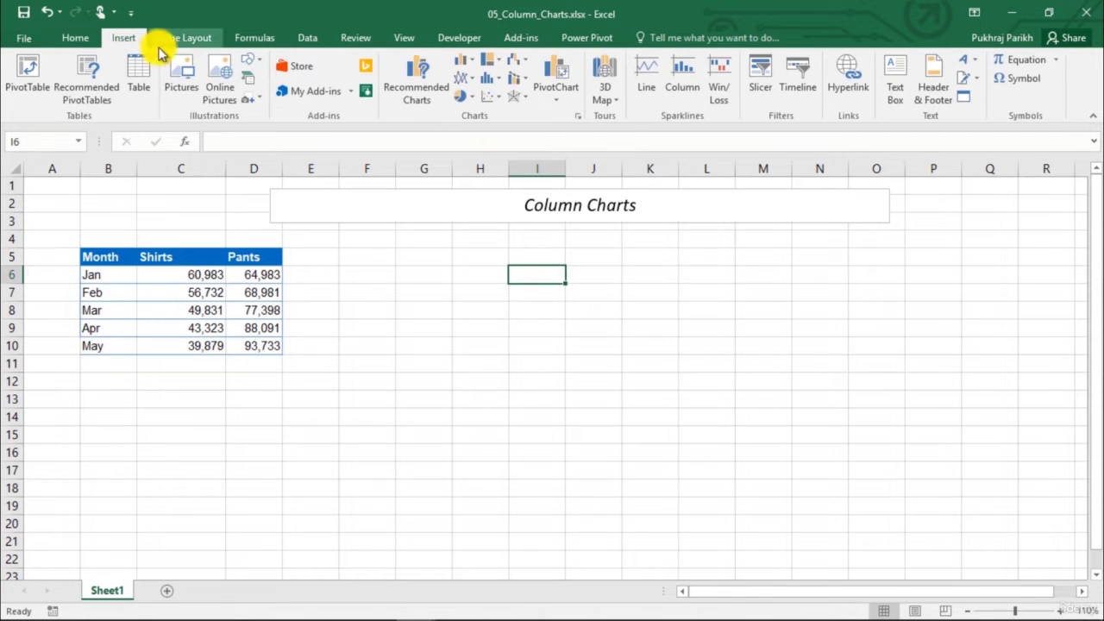
left_click(483, 60)
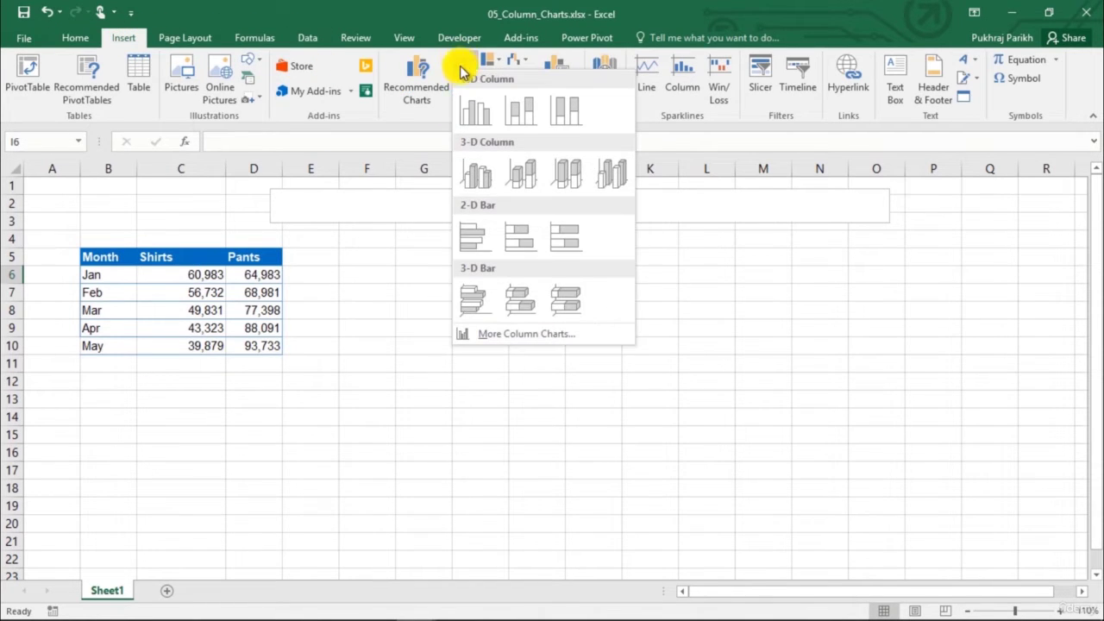
left_click(476, 111)
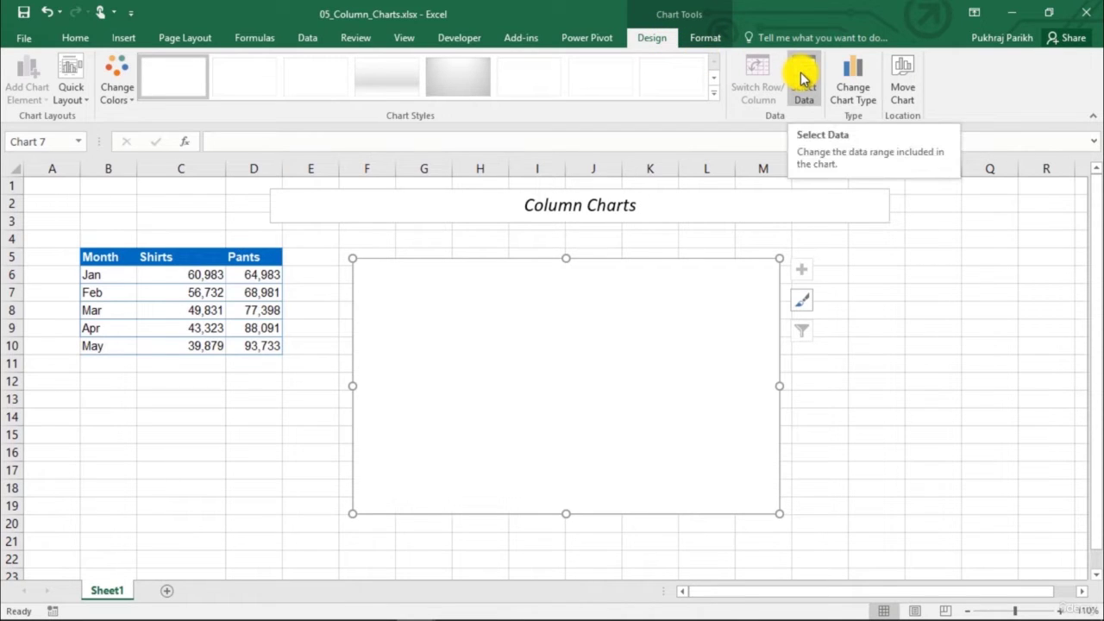
Through Select Data, add a series named from C5 with values C6:C10.
right_click(697, 341)
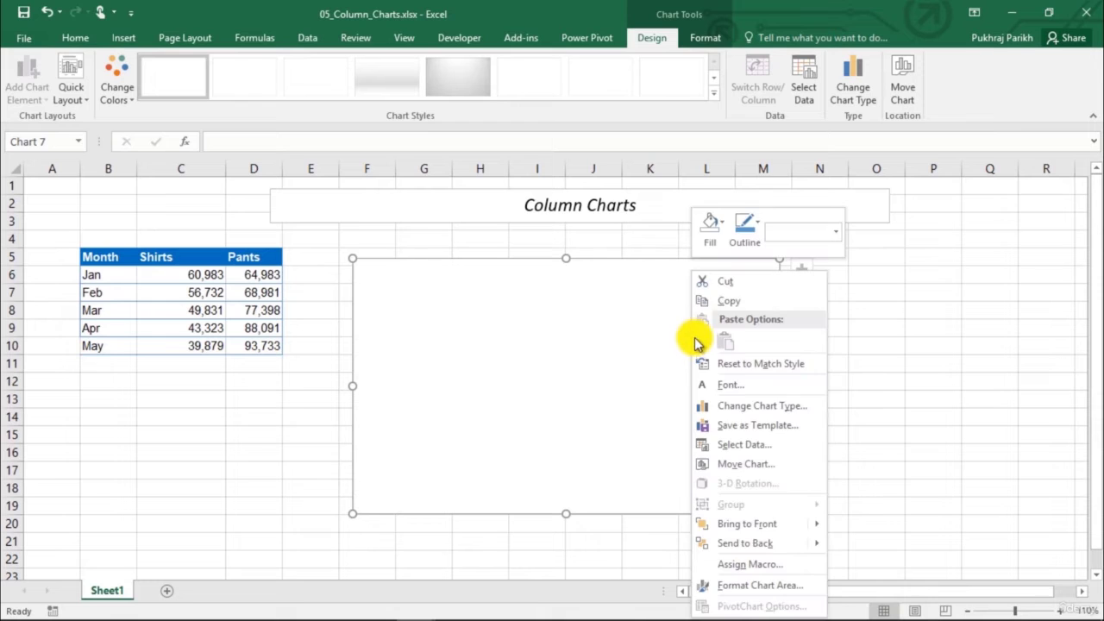
left_click(749, 449)
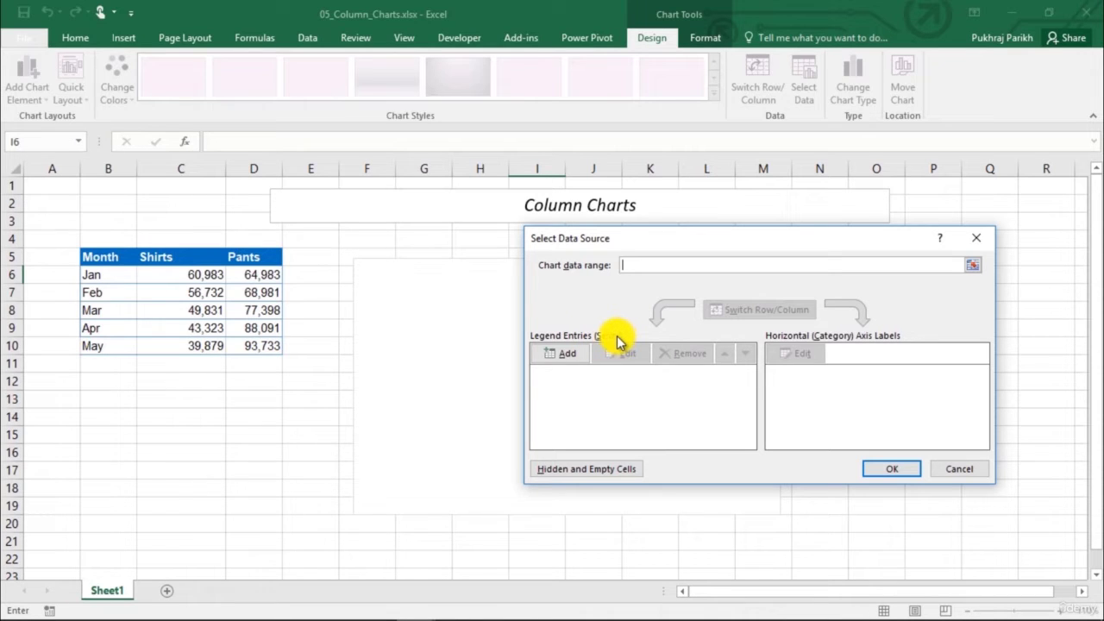
left_click(560, 354)
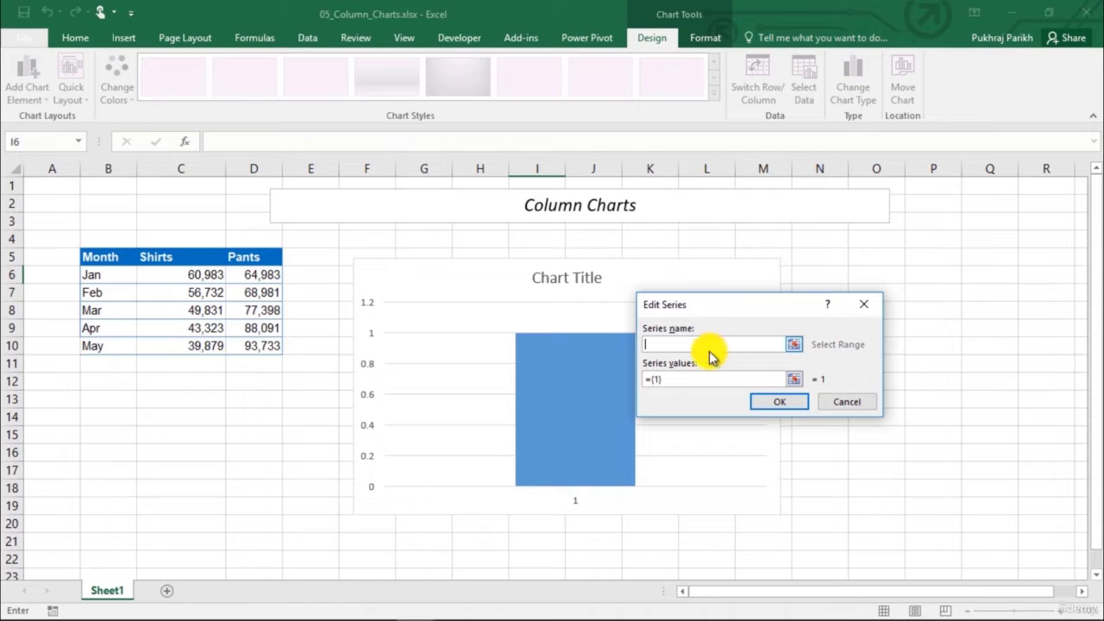
left_click(182, 255)
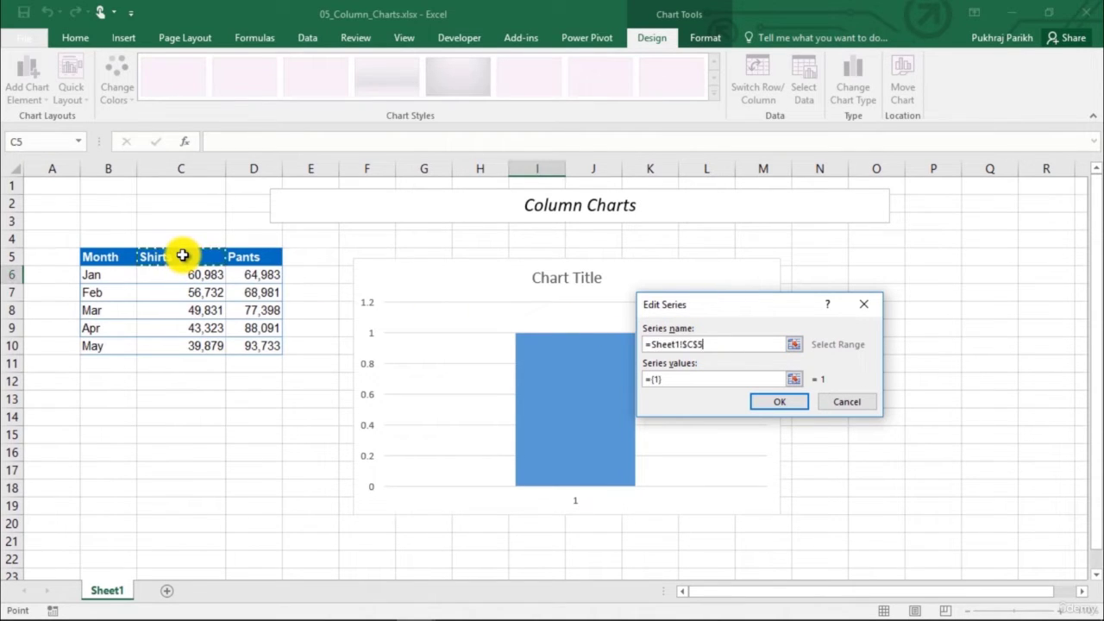
left_click(794, 378)
key("BackSpace")
key("BackSpace")
key("BackSpace")
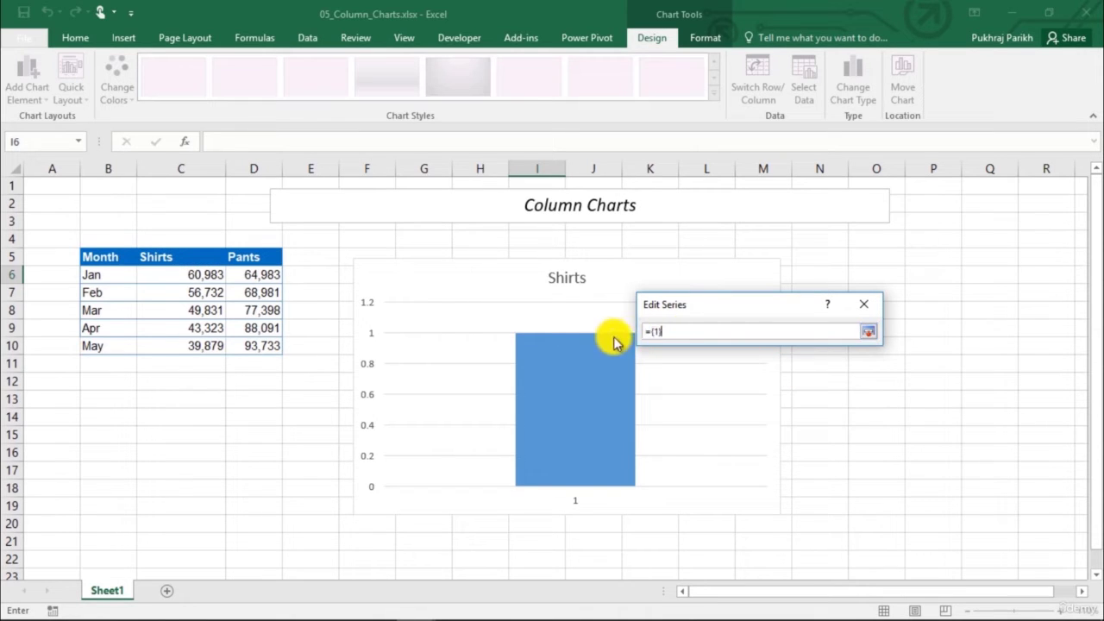
key("BackSpace")
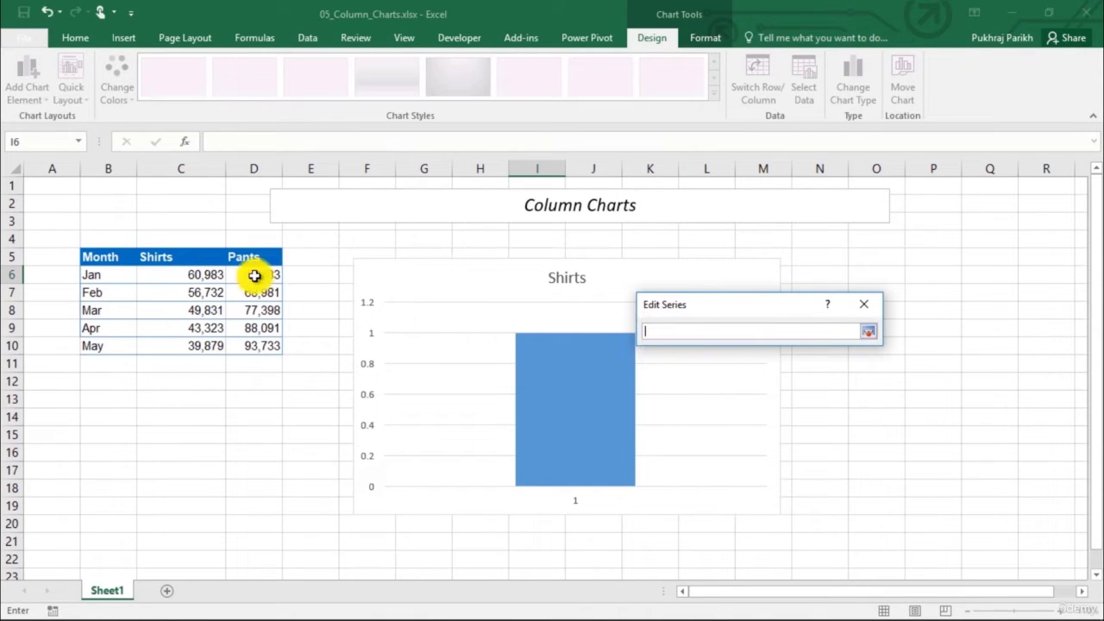
left_click_drag(202, 273, 207, 345)
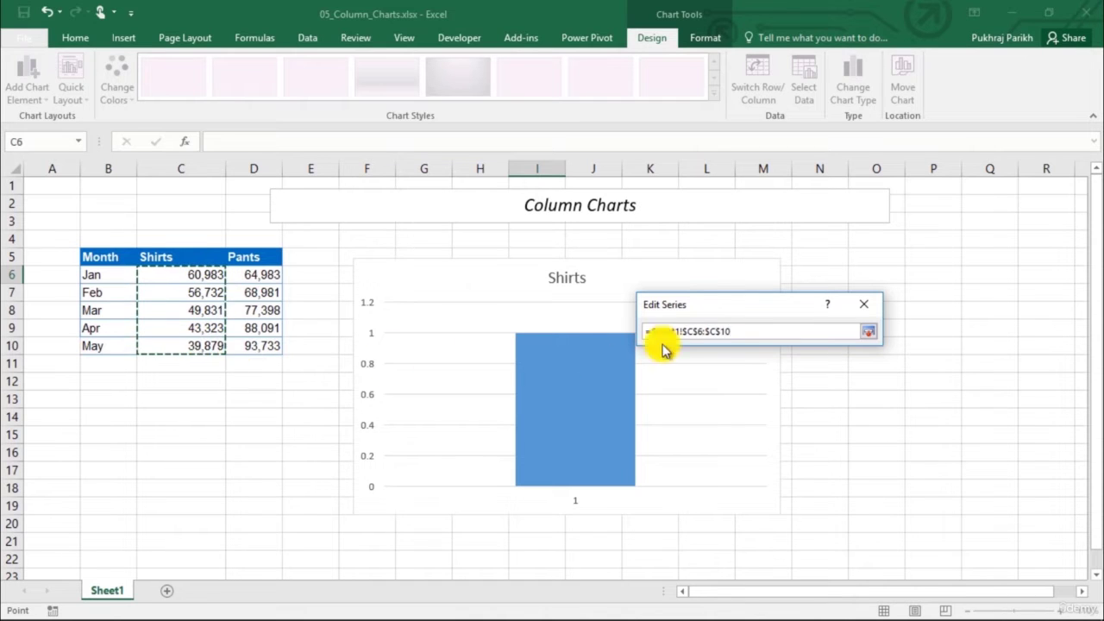
left_click(868, 332)
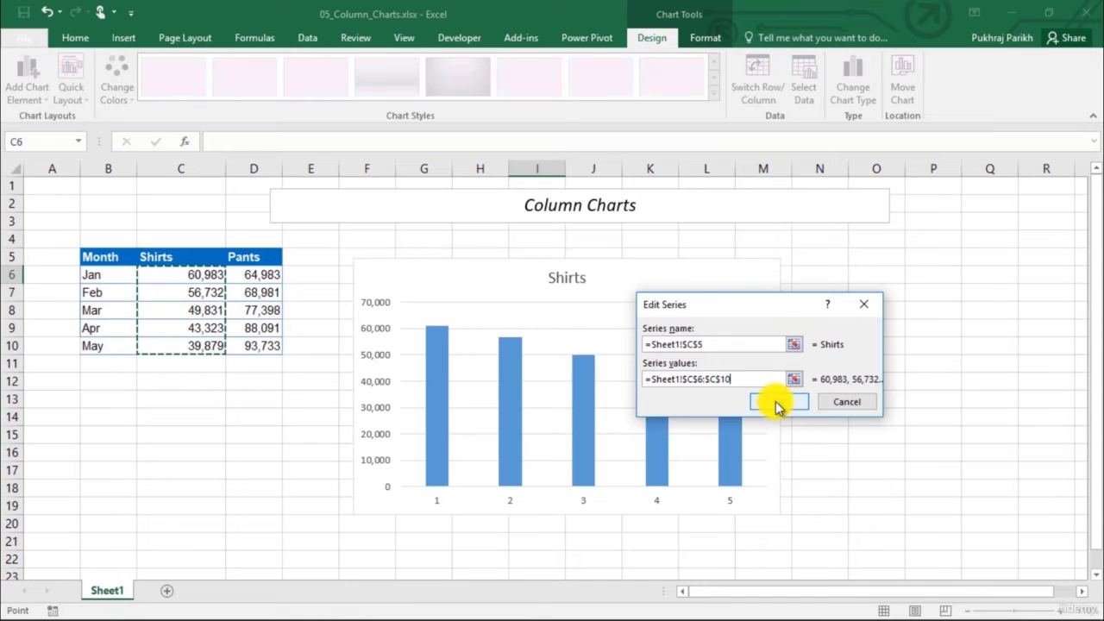
left_click(775, 401)
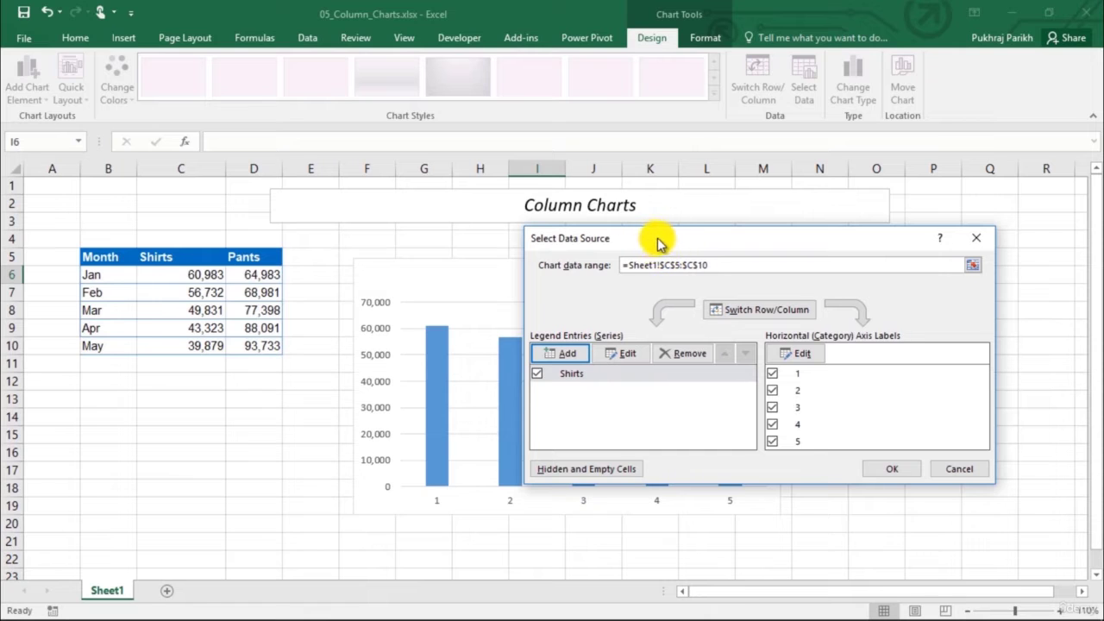
Add a Pants series named from D5 with values D6:D10.
left_click_drag(657, 241, 710, 236)
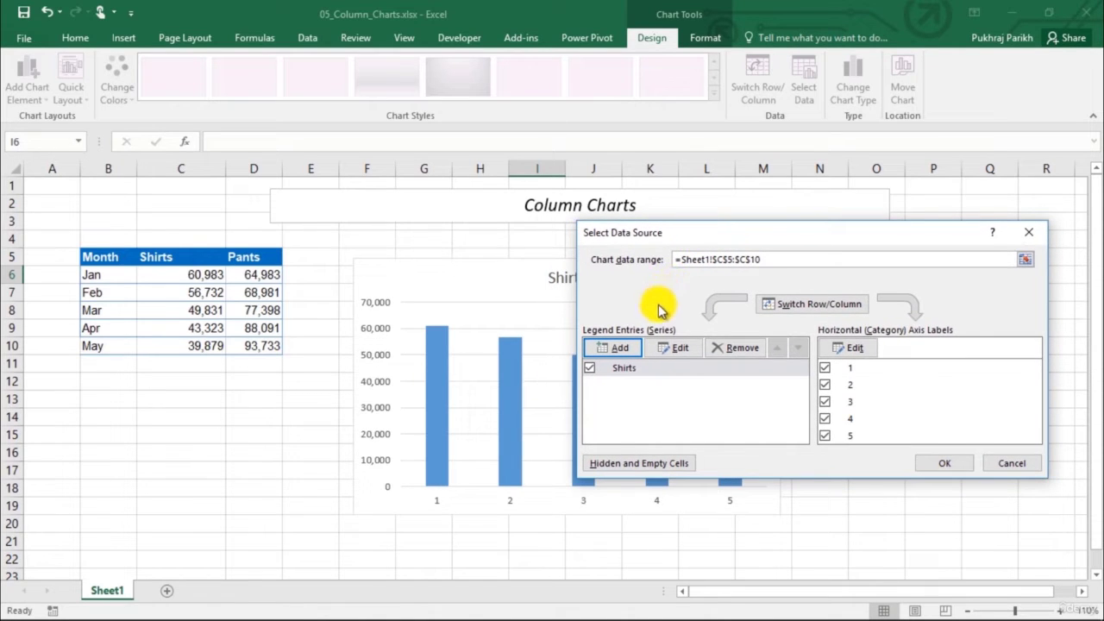
left_click(617, 347)
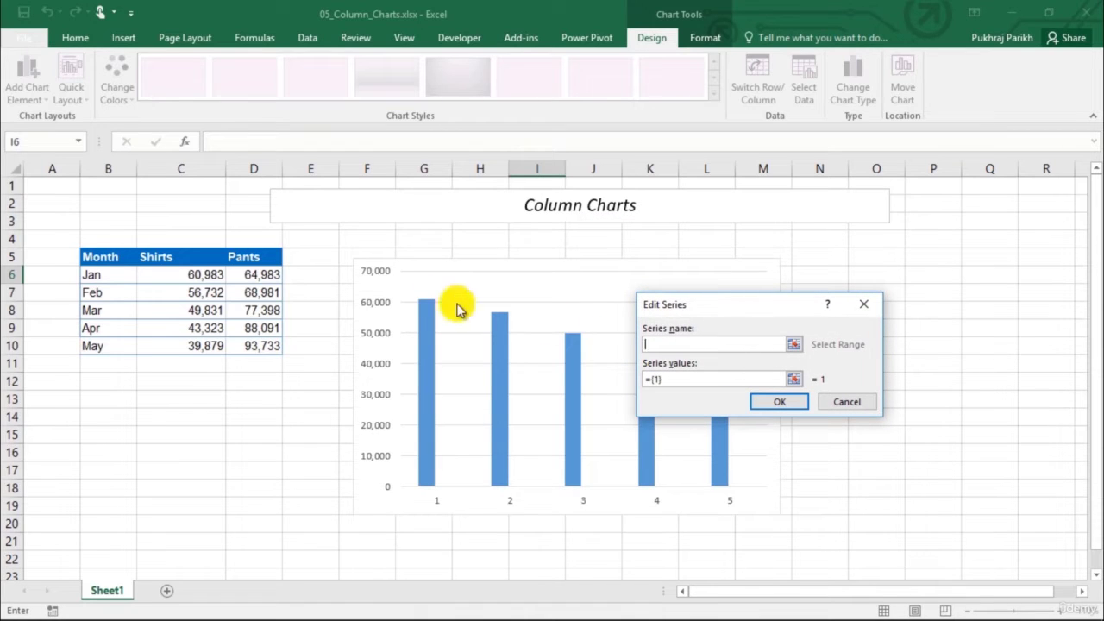
left_click(258, 258)
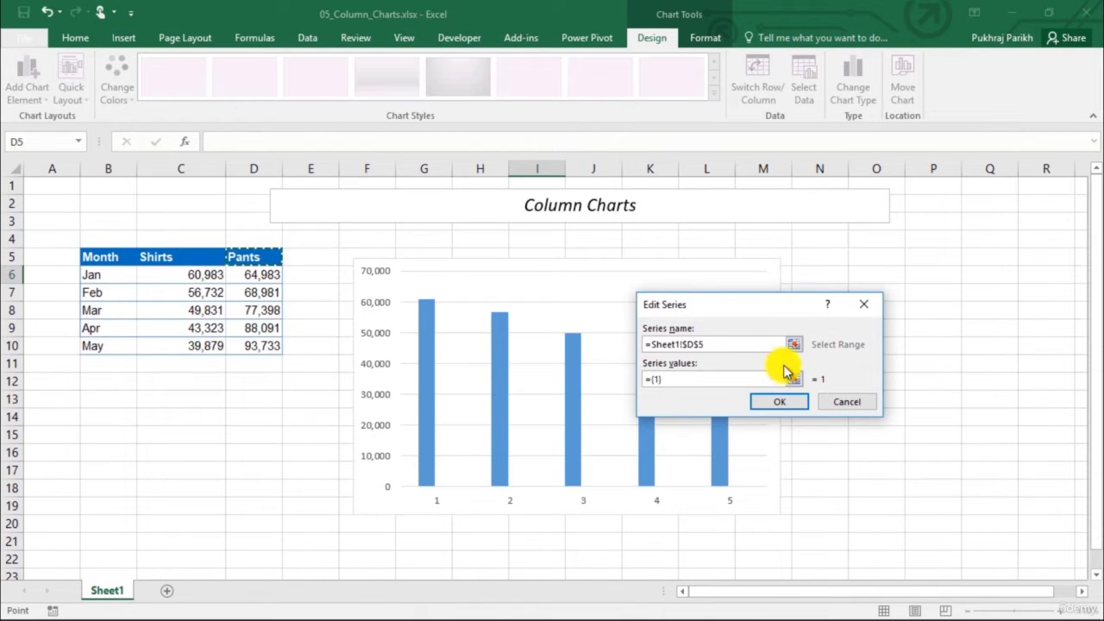
left_click(793, 380)
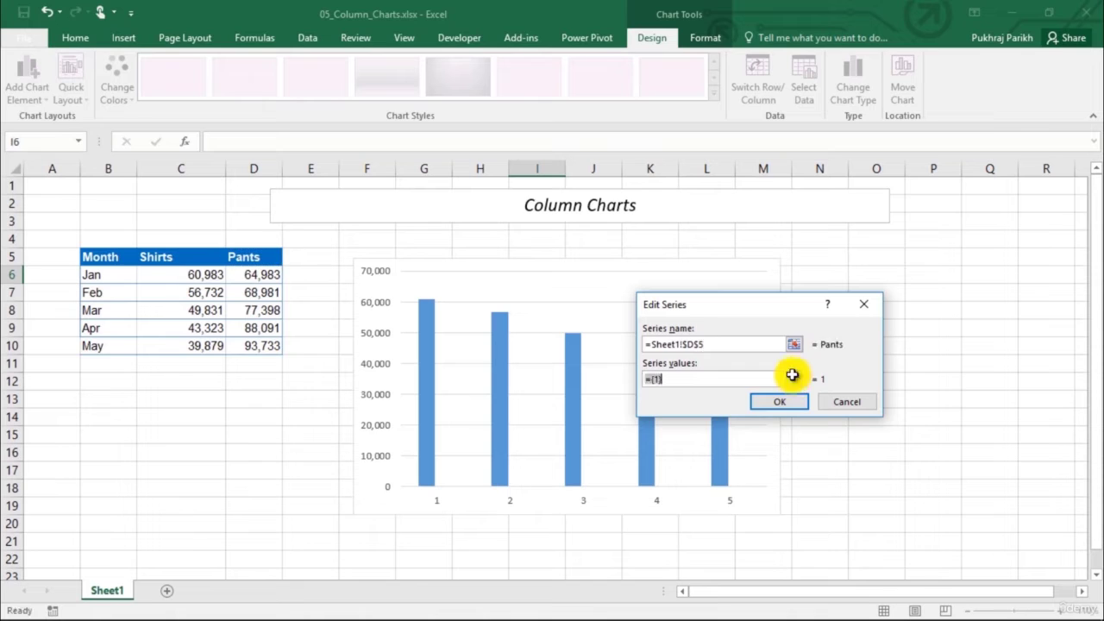
key("BackSpace")
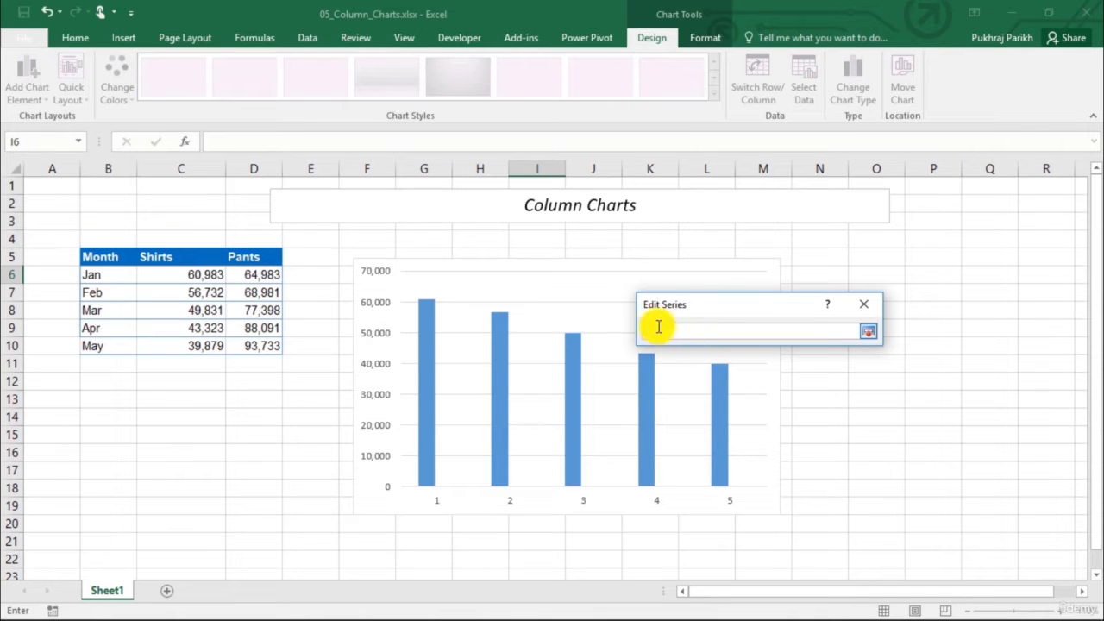
left_click_drag(263, 275, 270, 342)
left_click(870, 335)
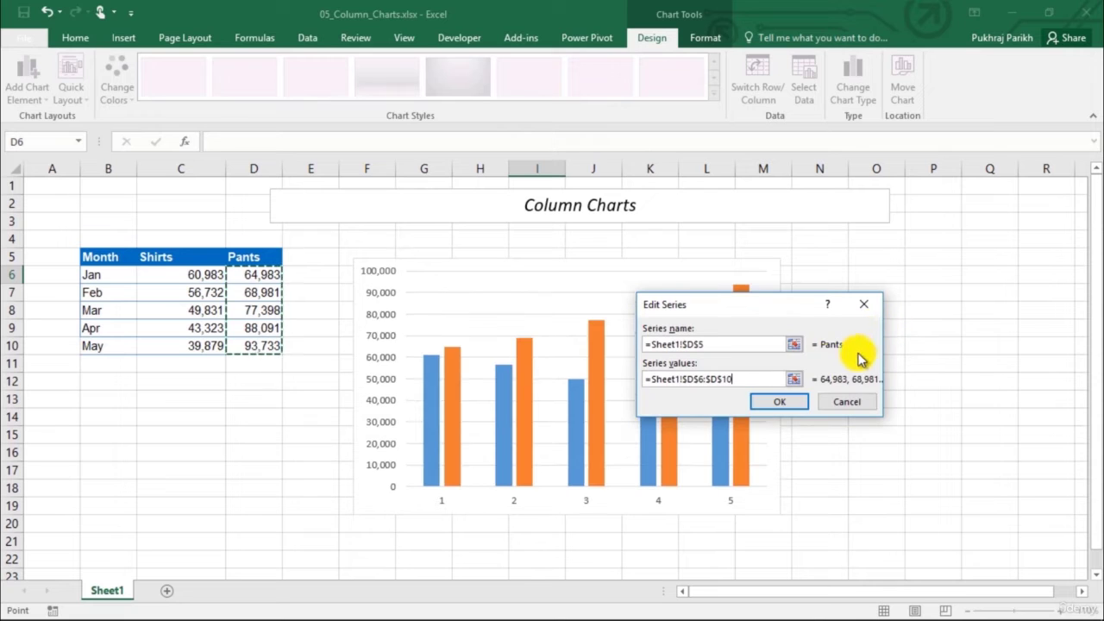
left_click(771, 404)
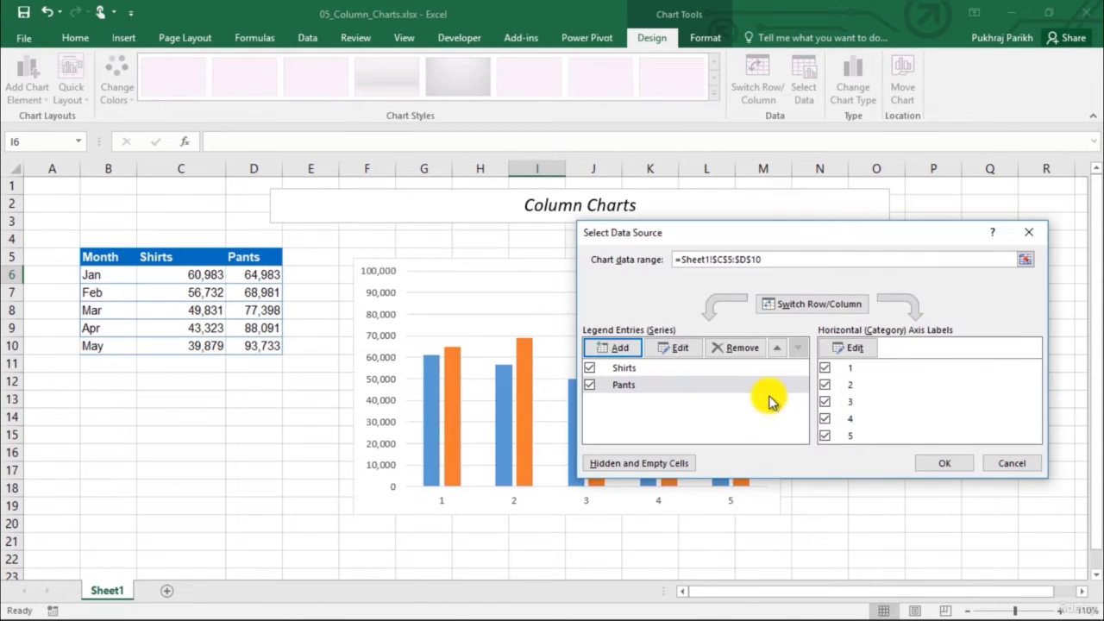
mouse_move(825, 237)
left_mouse_down()
mouse_move(858, 369)
mouse_move(814, 351)
mouse_move(953, 301)
left_mouse_up()
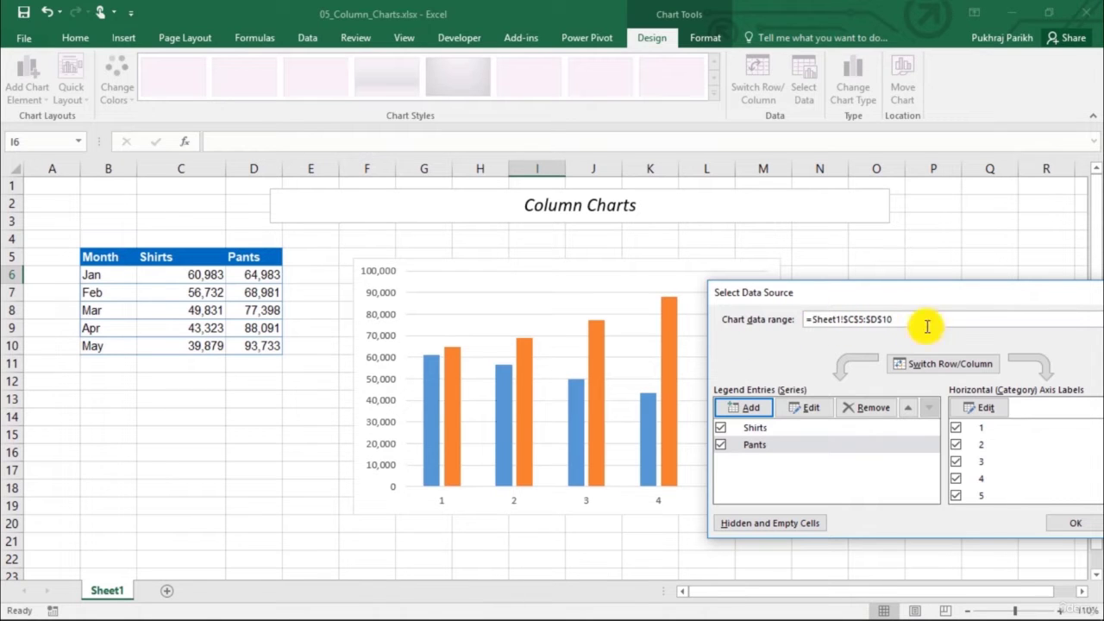
left_click_drag(924, 295, 743, 248)
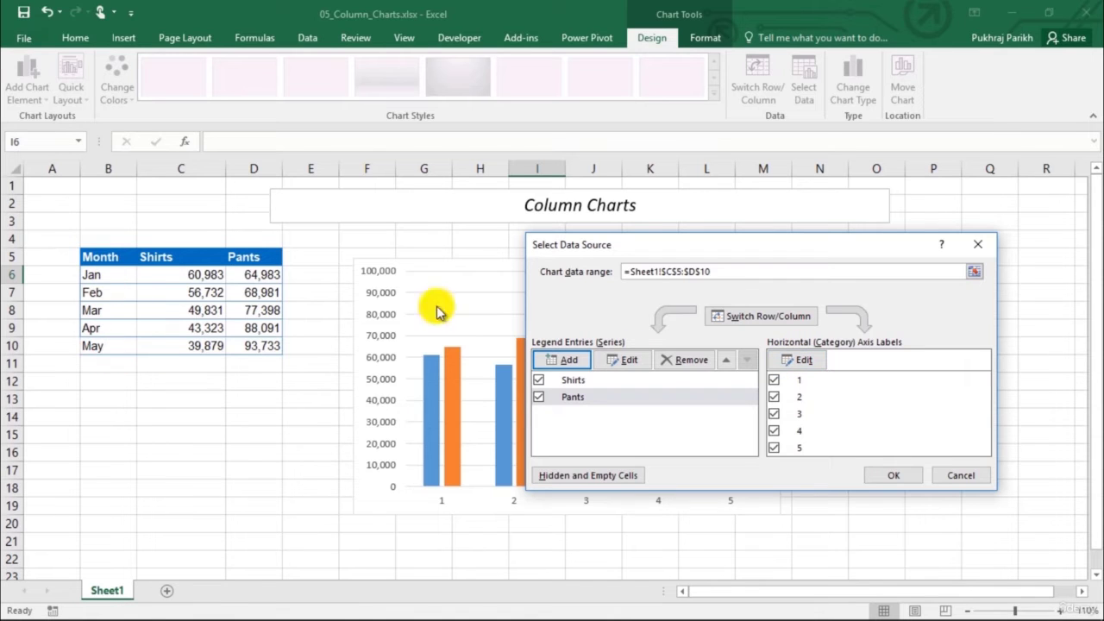
Use B6:B10 (Jan–May) as the horizontal axis labels and close Select Data Source.
left_click(798, 361)
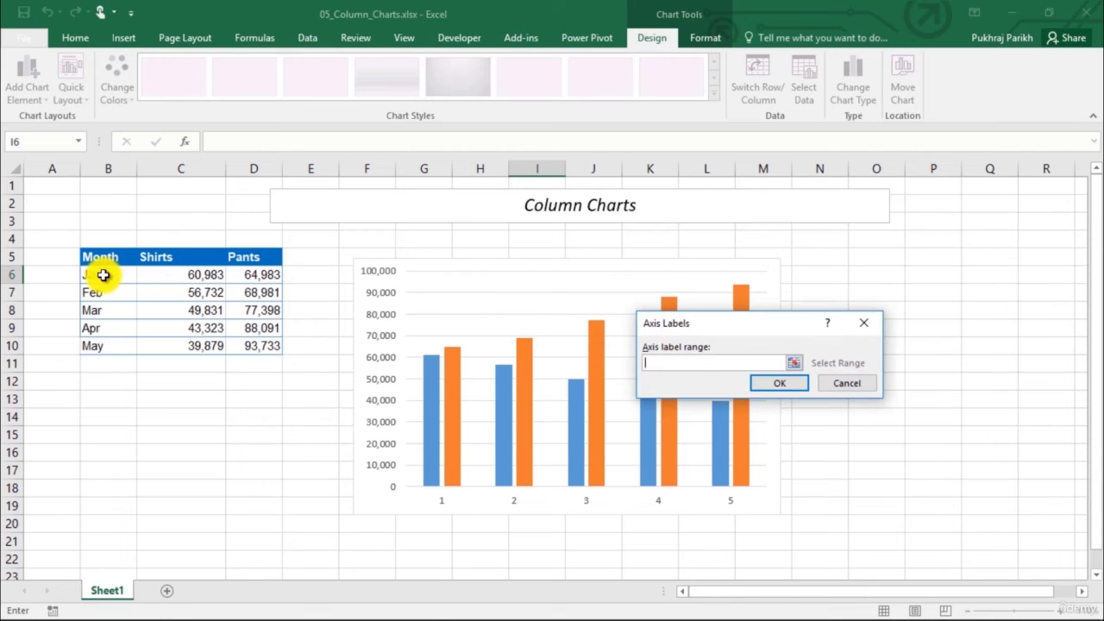
left_click_drag(91, 276, 102, 348)
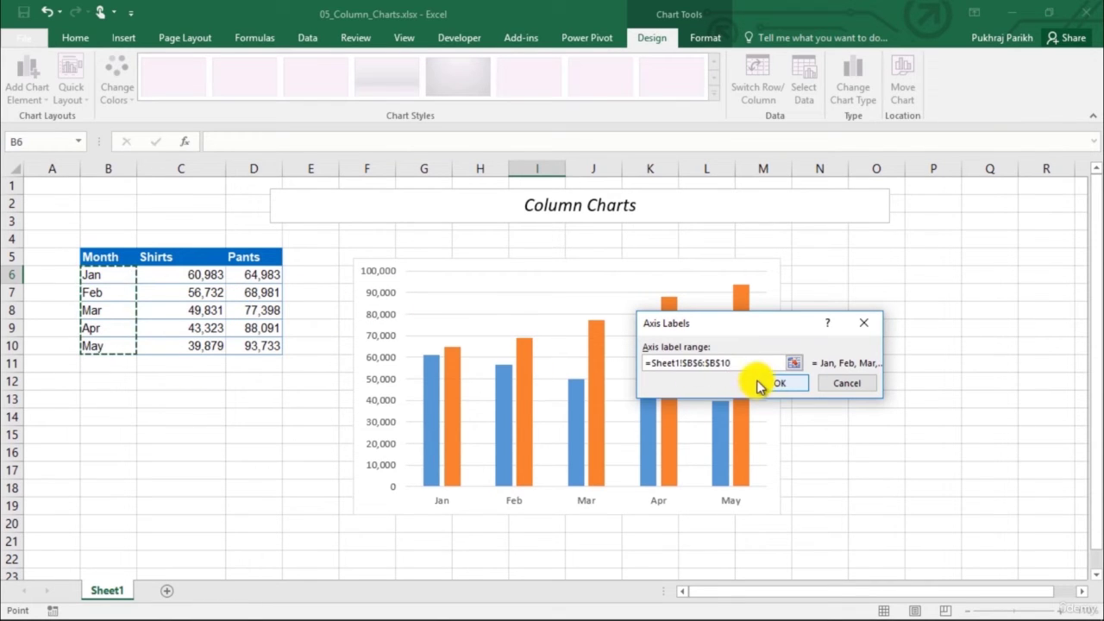
left_click(772, 382)
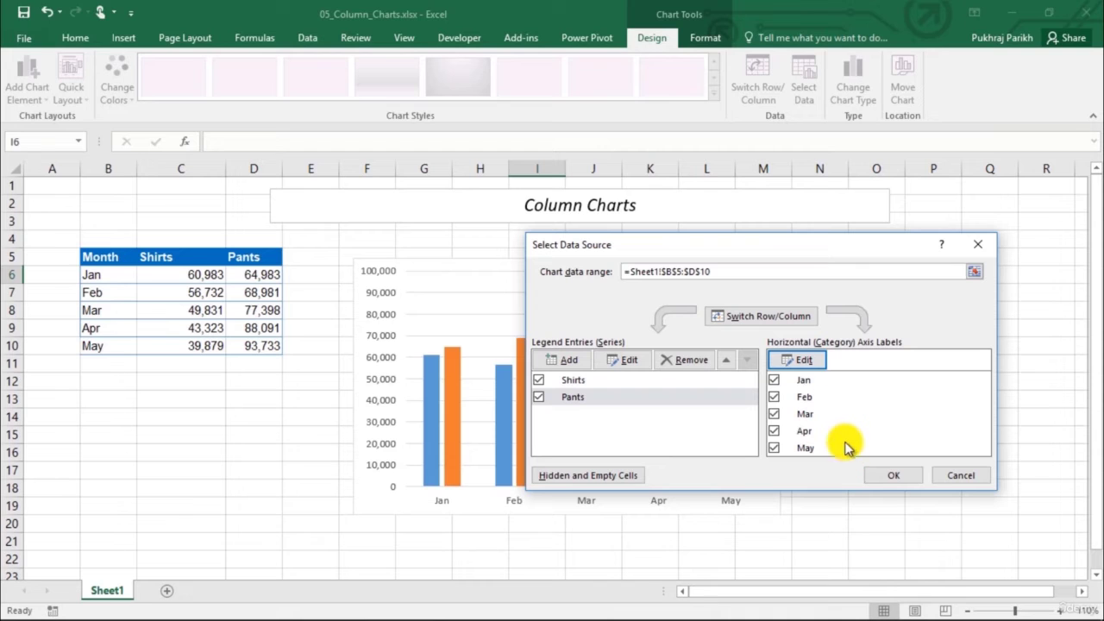
left_click(881, 473)
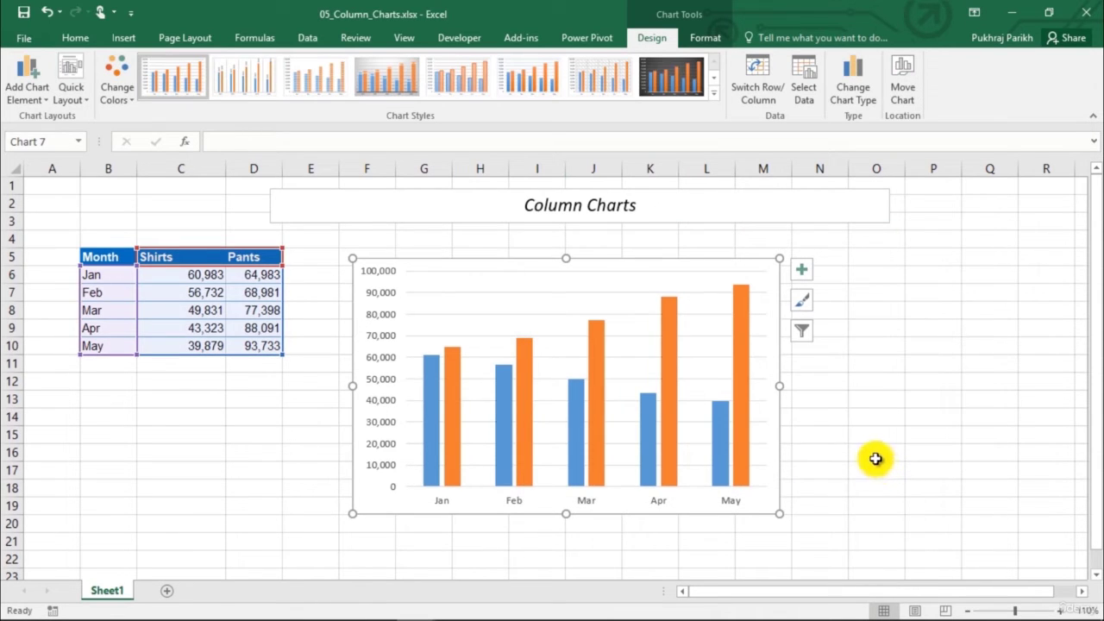
left_click(747, 432)
left_click(764, 429)
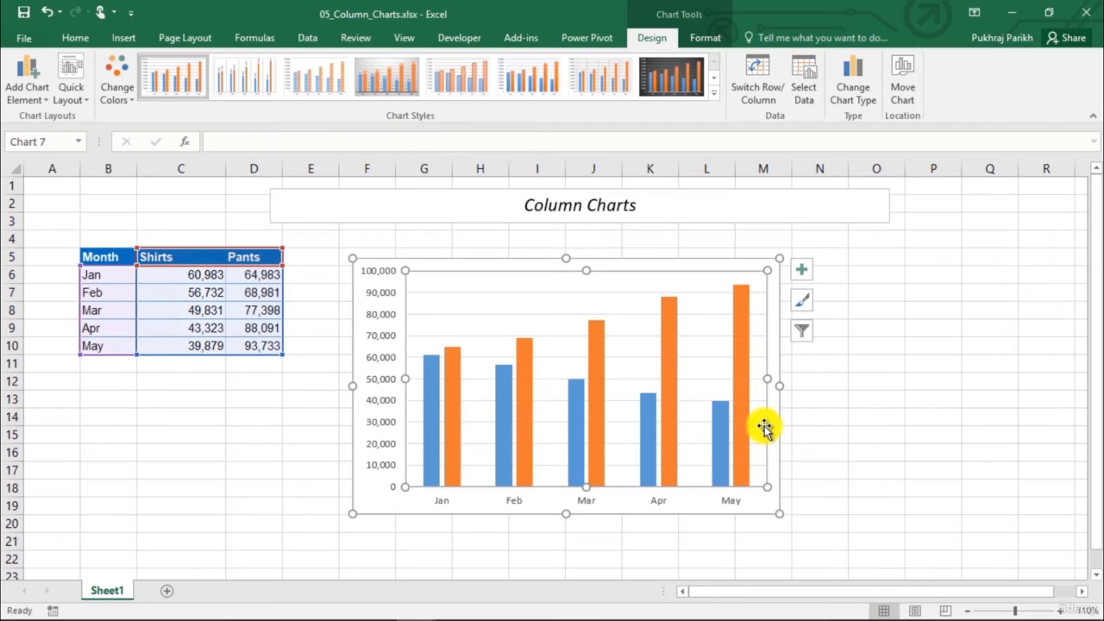
left_click(718, 512)
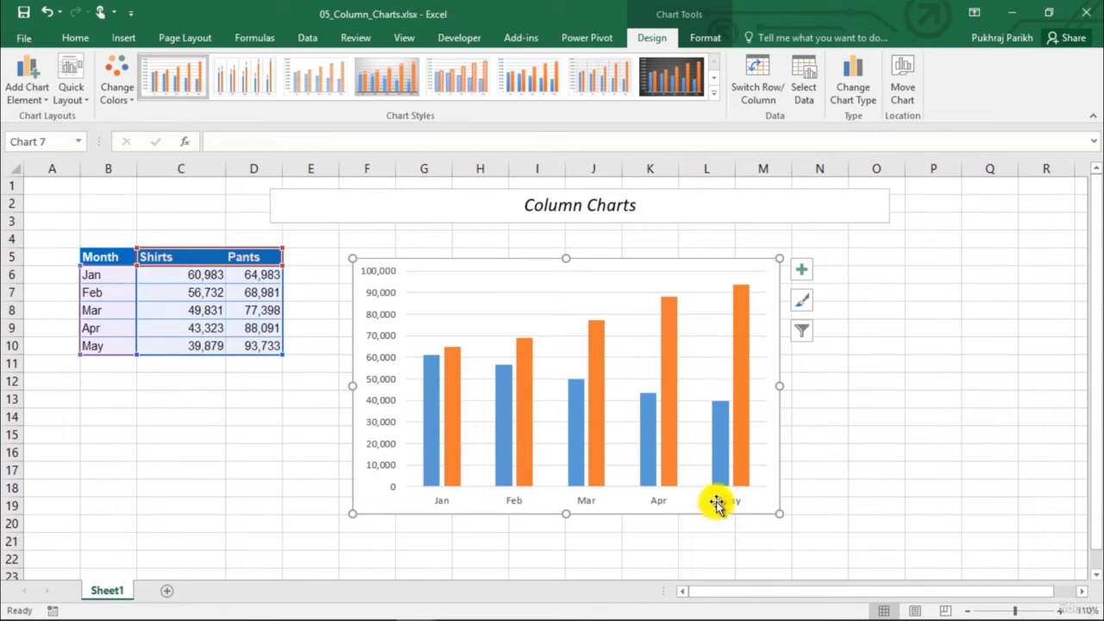
left_click(302, 264)
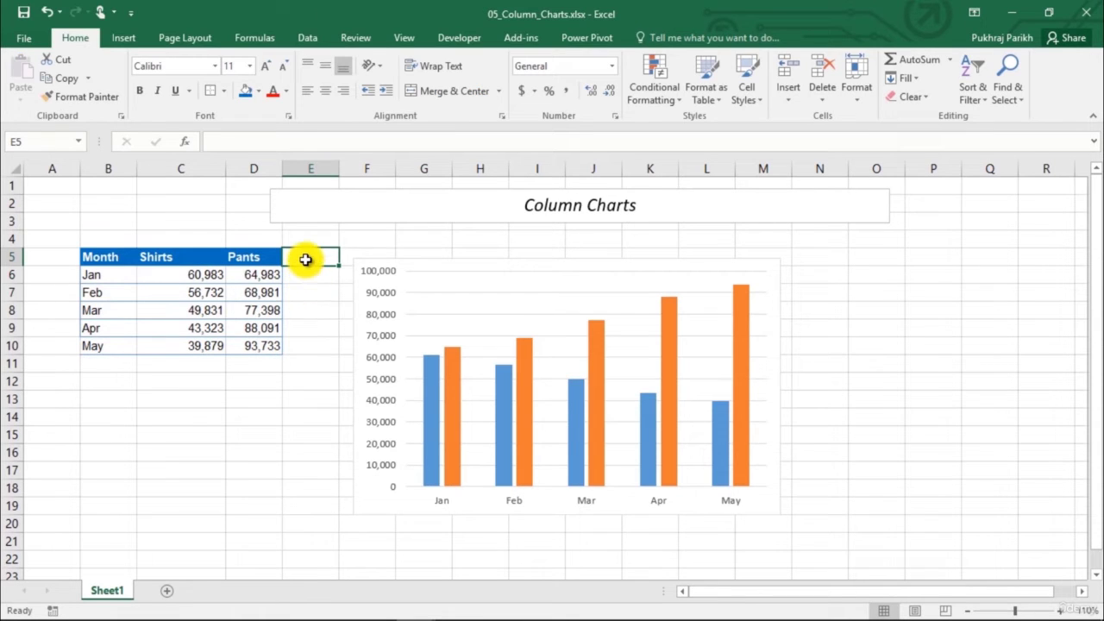
left_click(597, 377)
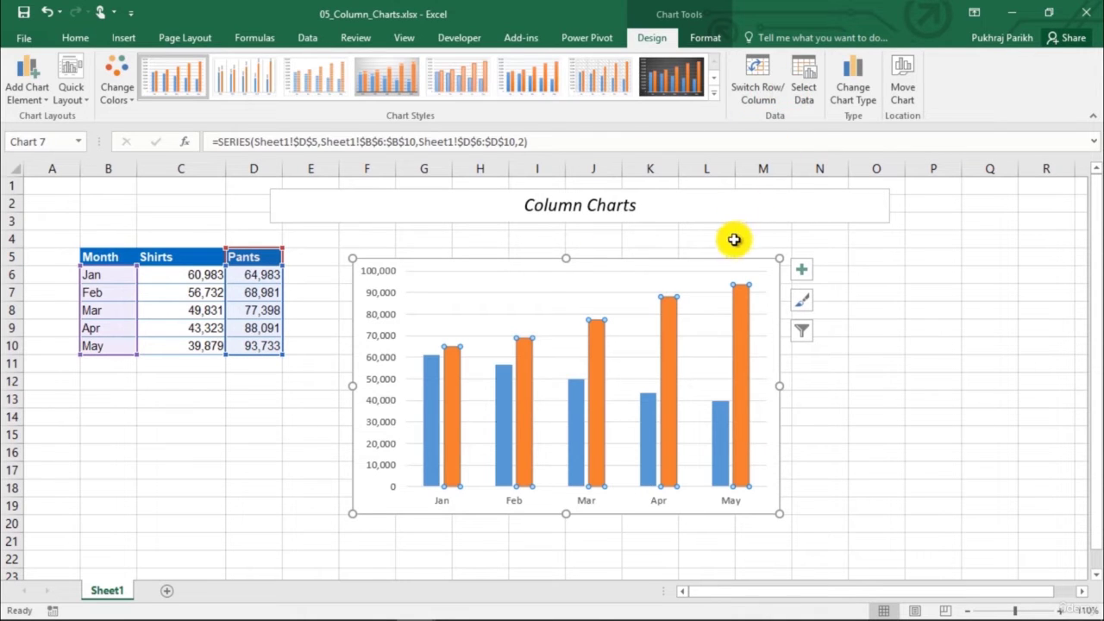
left_click(797, 97)
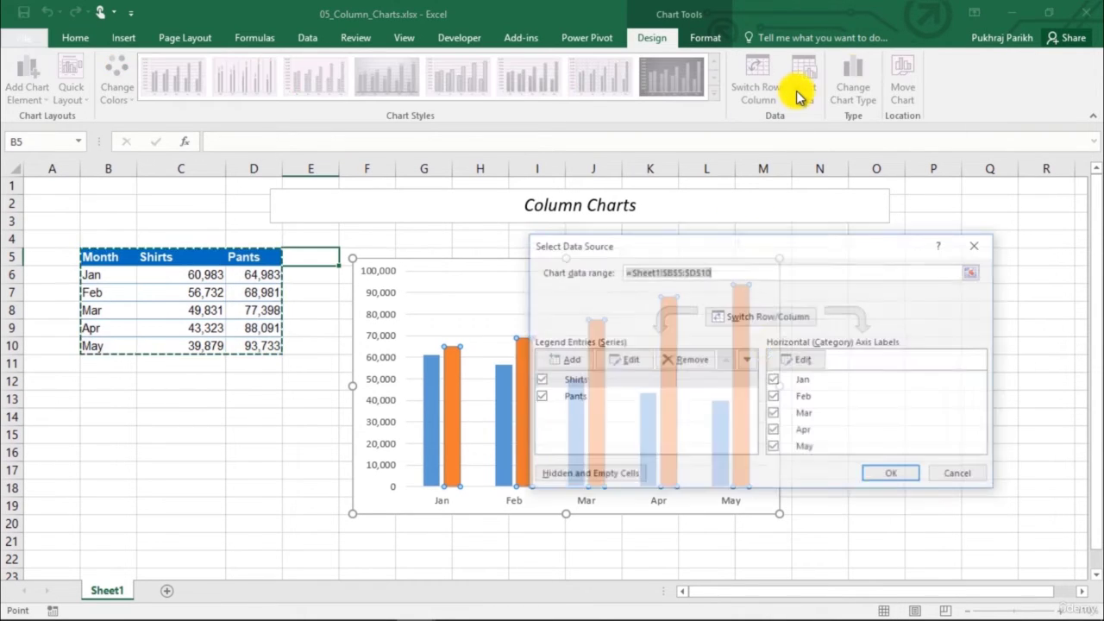
left_click(951, 480)
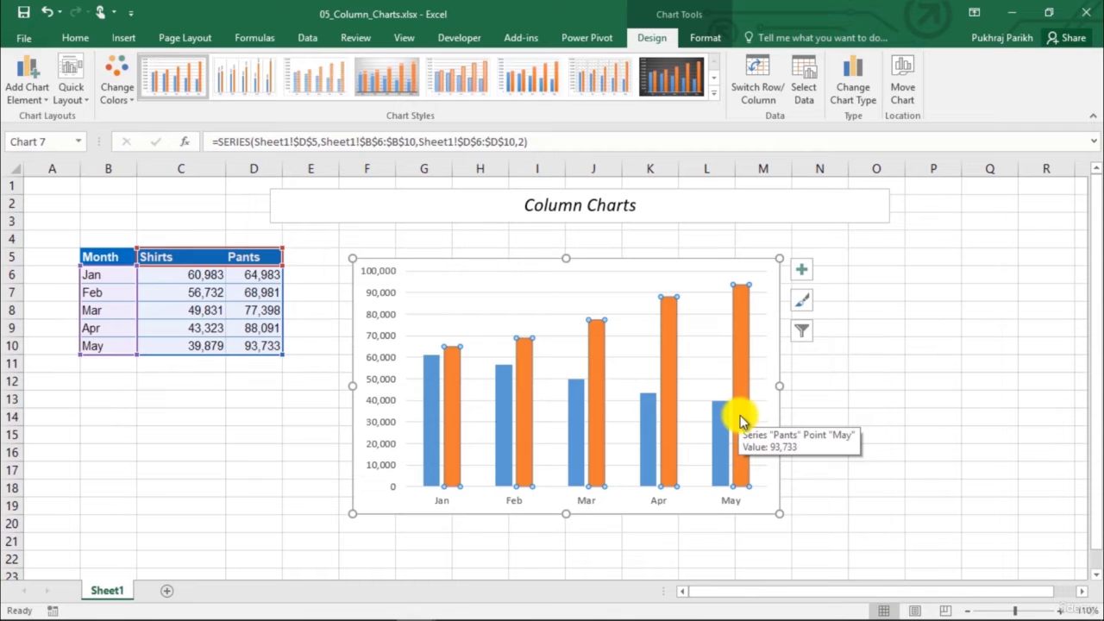
mouse_move(741, 388)
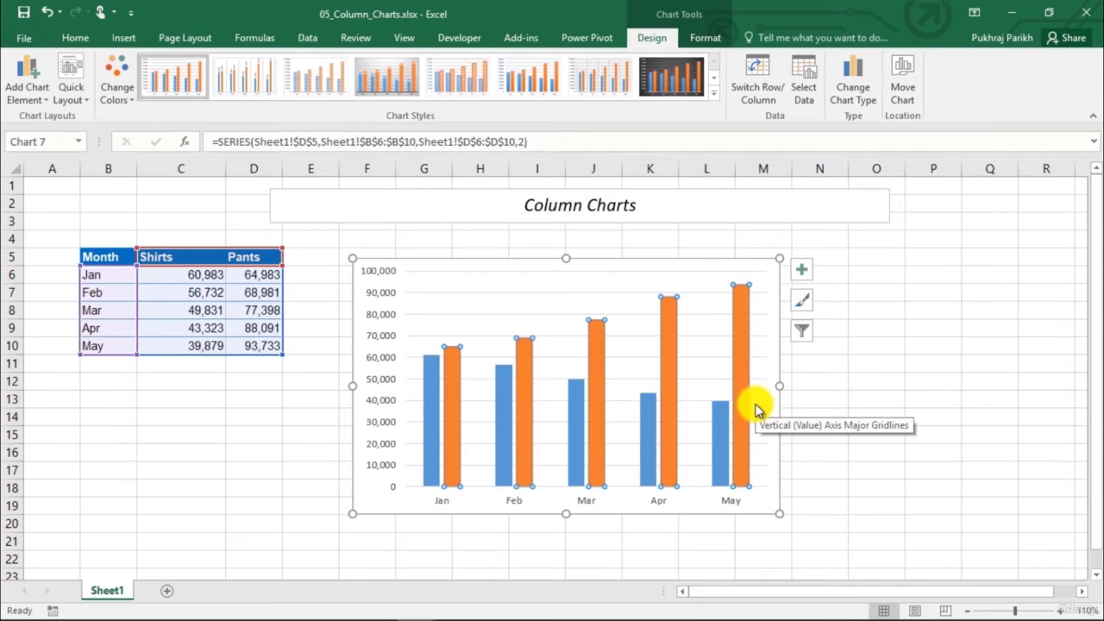
mouse_move(727, 443)
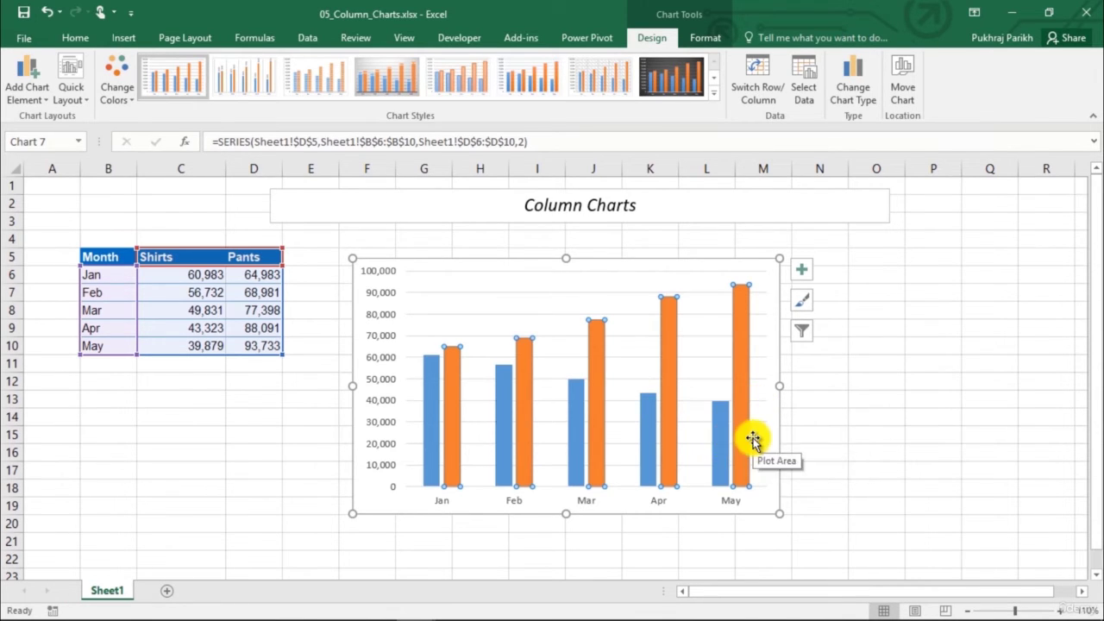
Turn on the chart title and legend from the chart elements list and edit the title.
left_click(799, 274)
left_click(840, 315)
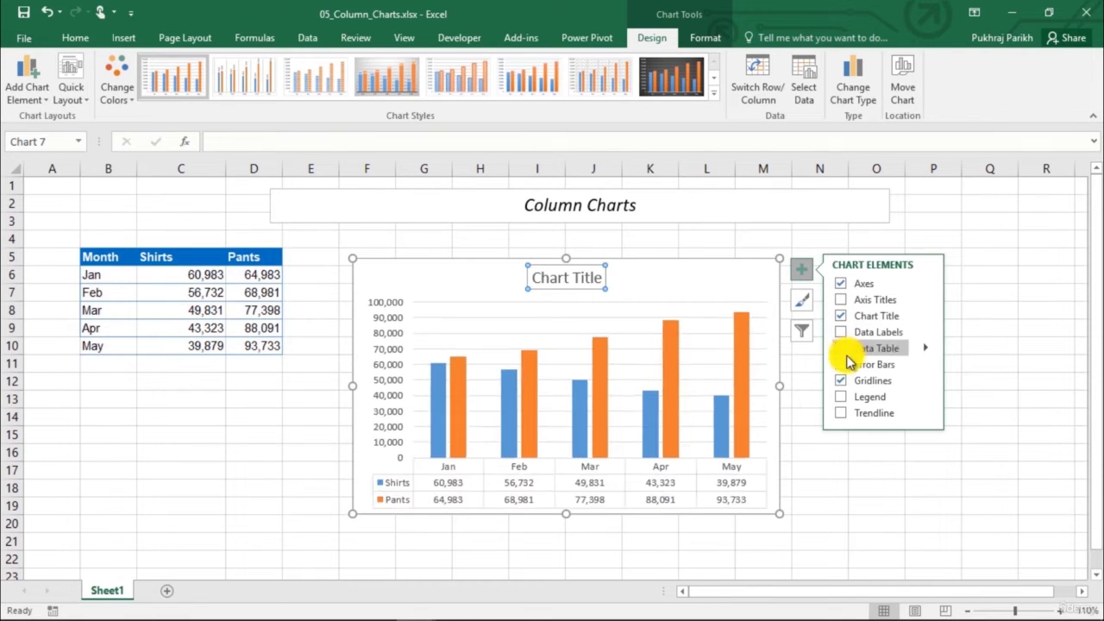
left_click(840, 398)
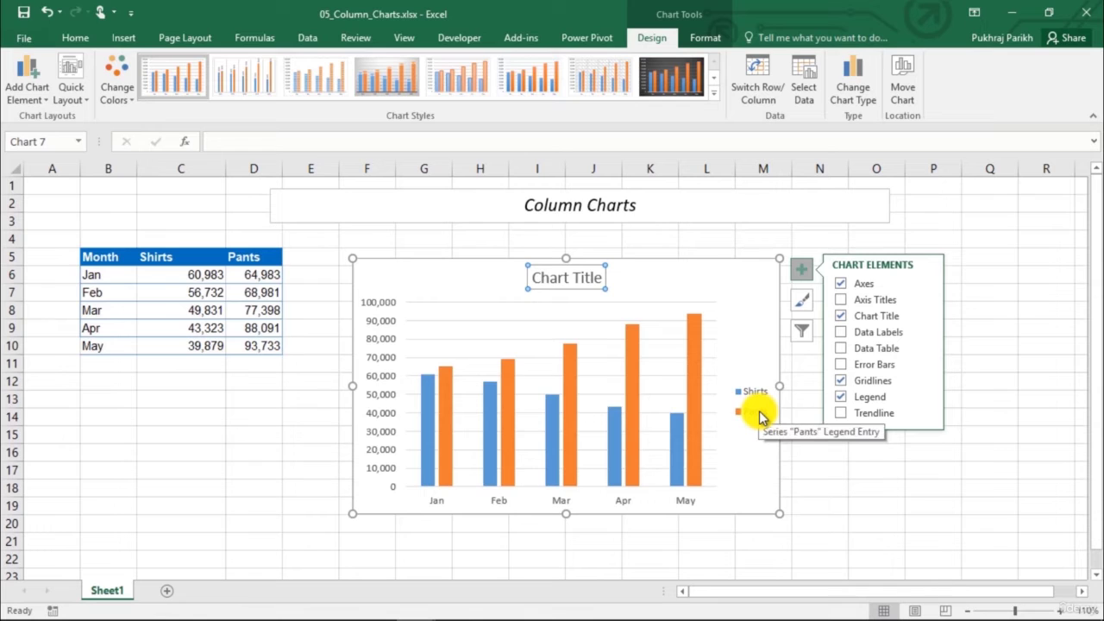
left_click(574, 276)
double_click(575, 277)
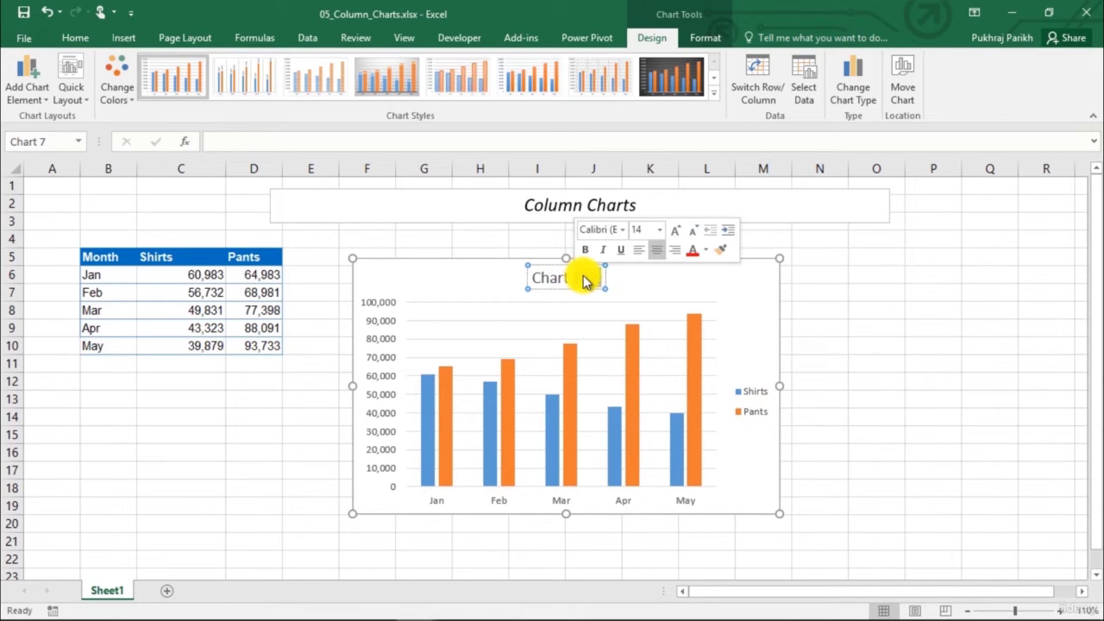
left_click_drag(583, 278, 584, 275)
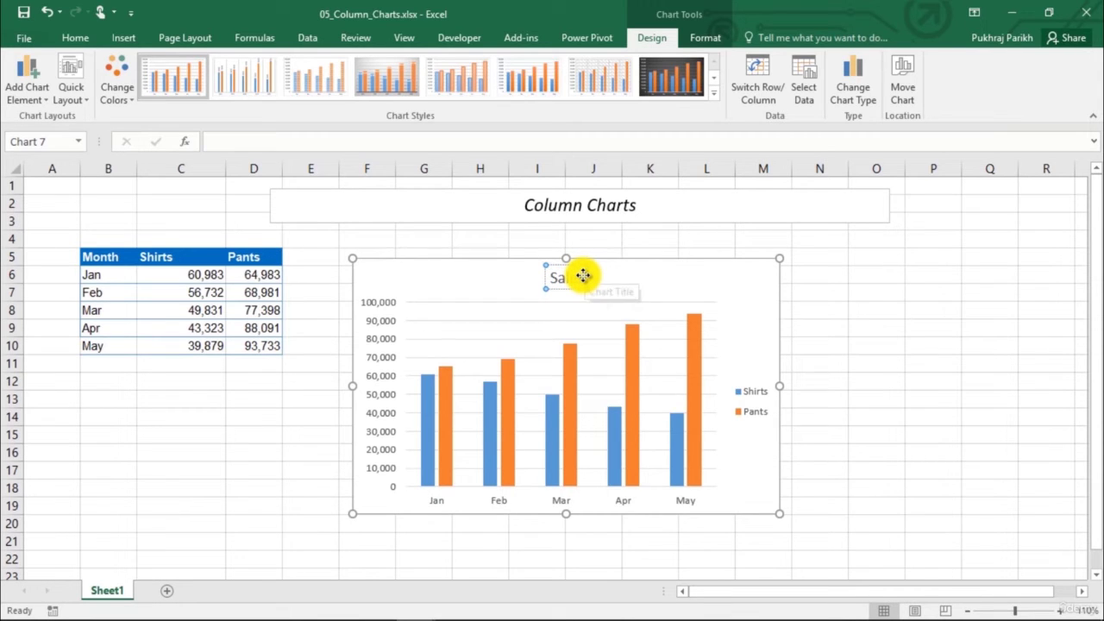
Enlarge the chart from its top-right corner and move the legend lower on the right side.
left_click(751, 298)
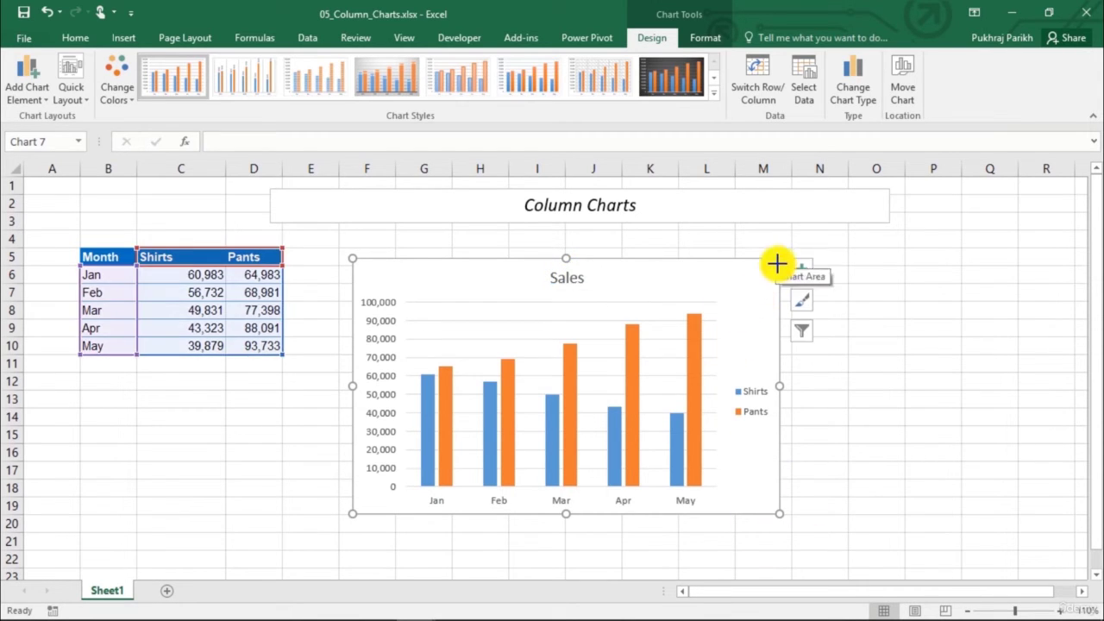
left_click_drag(779, 258, 817, 238)
left_click(795, 393)
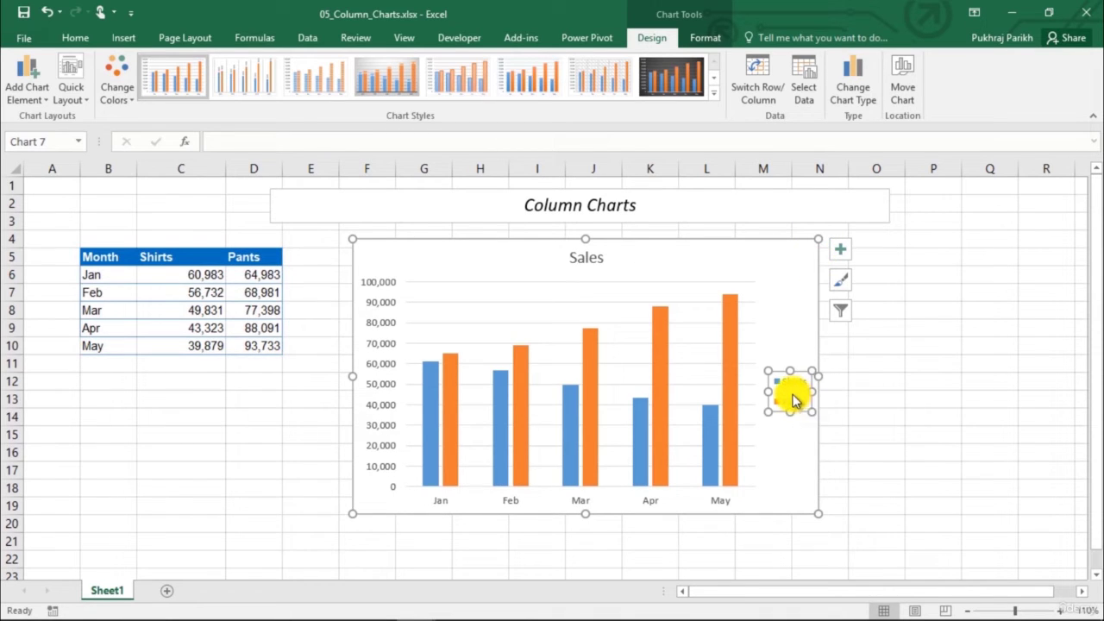
left_click(789, 377)
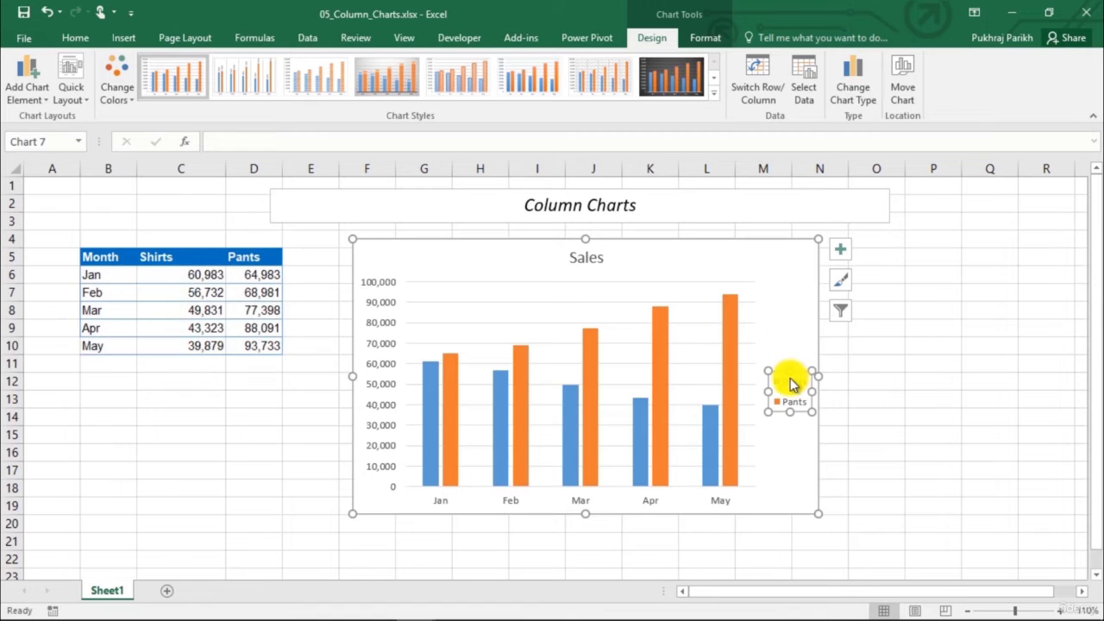
mouse_move(780, 370)
left_mouse_down()
mouse_move(781, 423)
mouse_move(732, 500)
mouse_move(779, 398)
left_mouse_up()
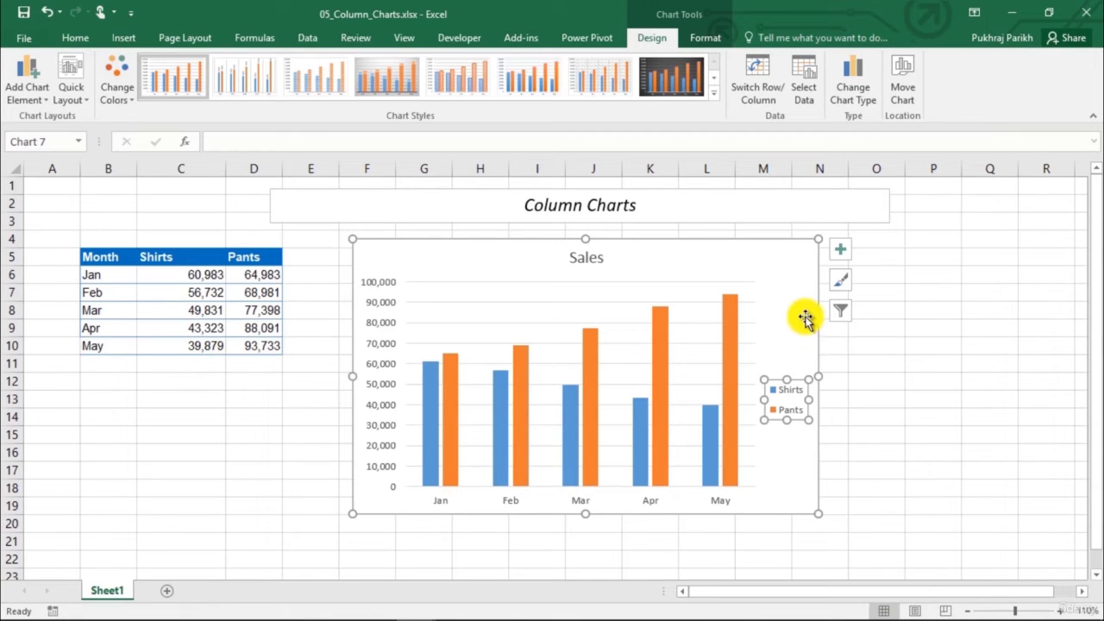
left_click(772, 265)
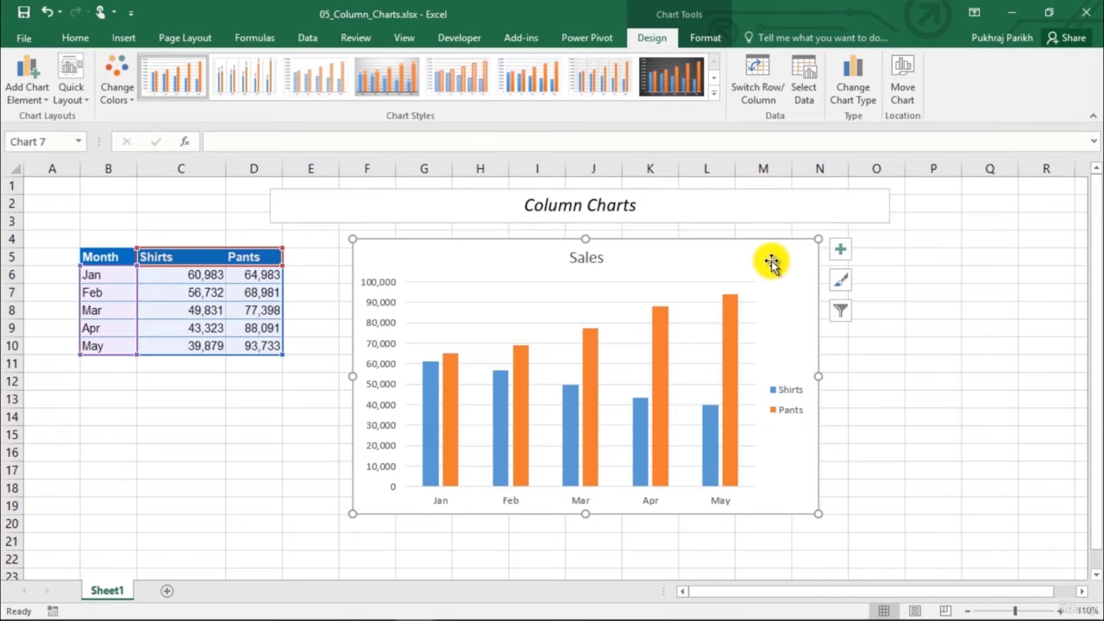
Change the chart to Stacked Column and inspect the Shirts and Pants series.
left_click(116, 38)
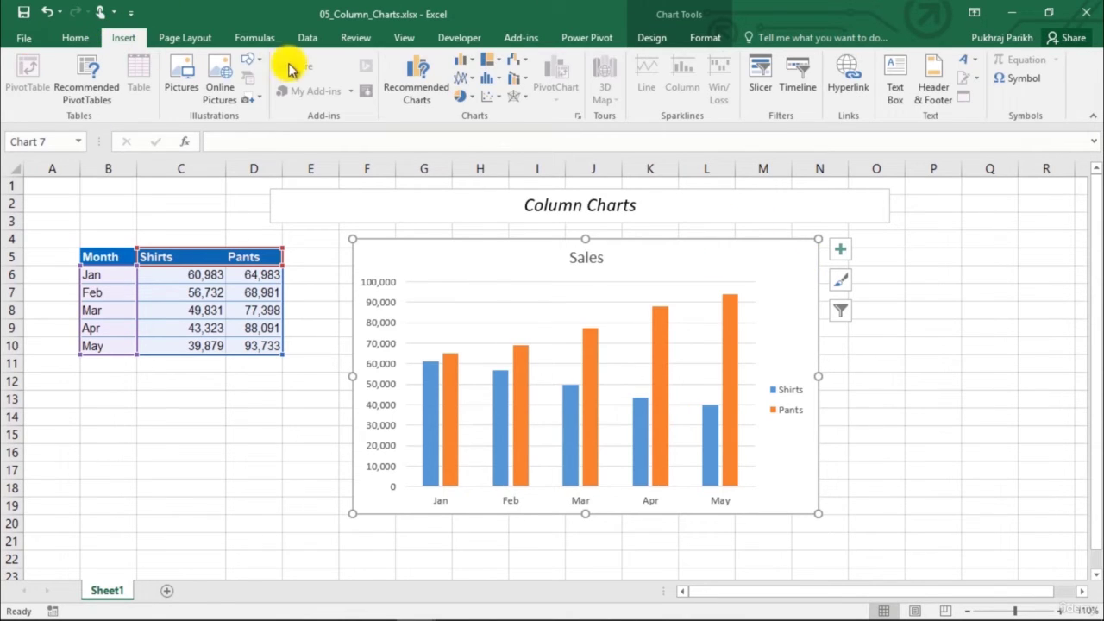
left_click(463, 60)
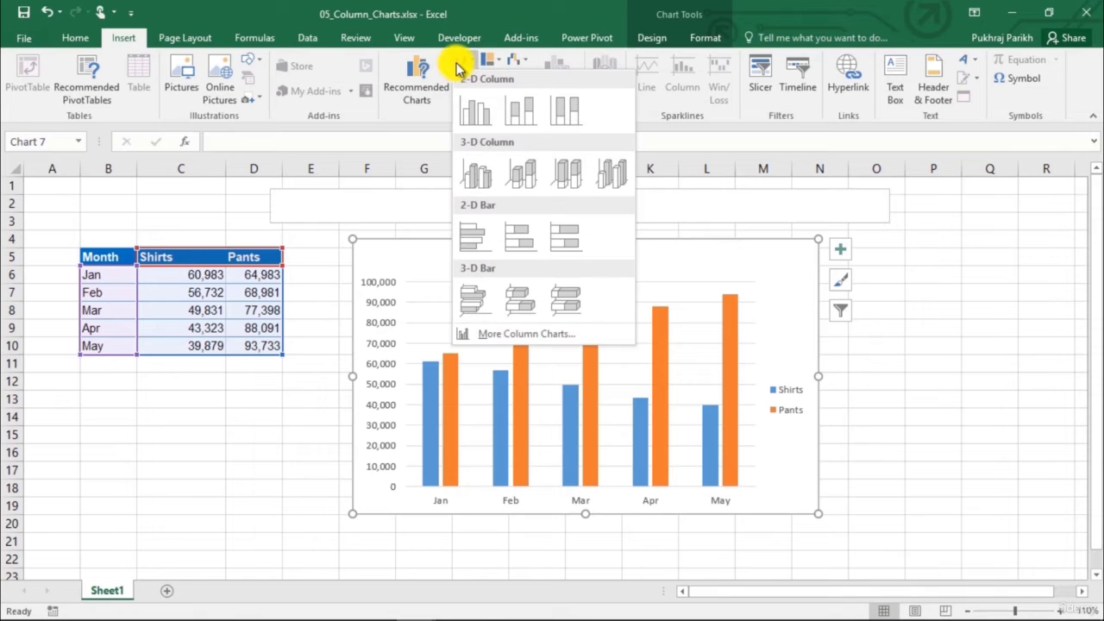
left_click(518, 123)
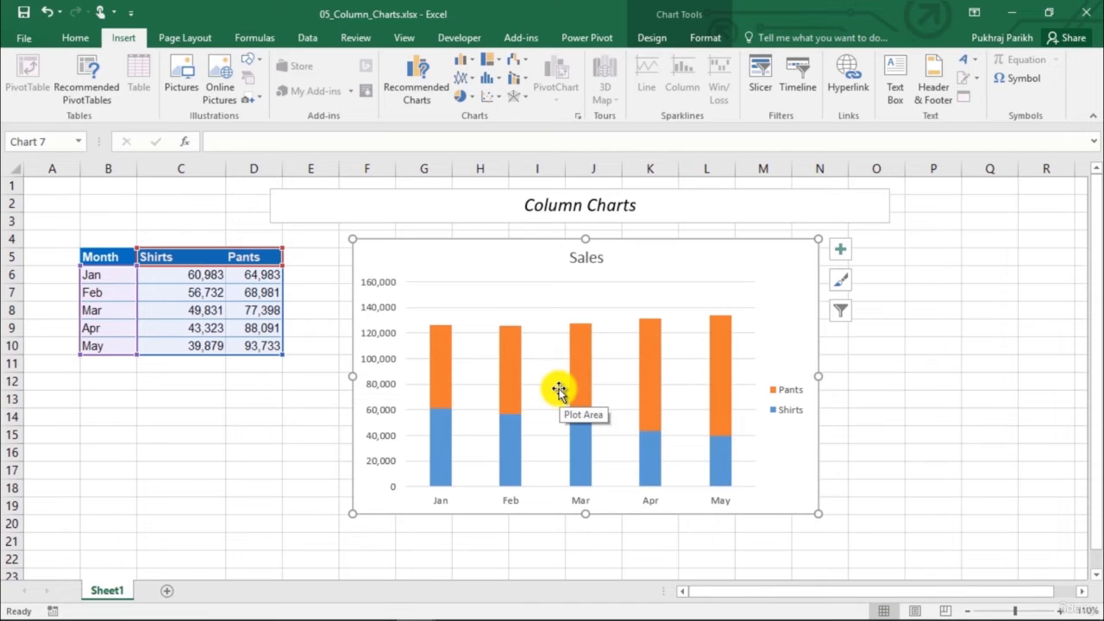
left_click(444, 449)
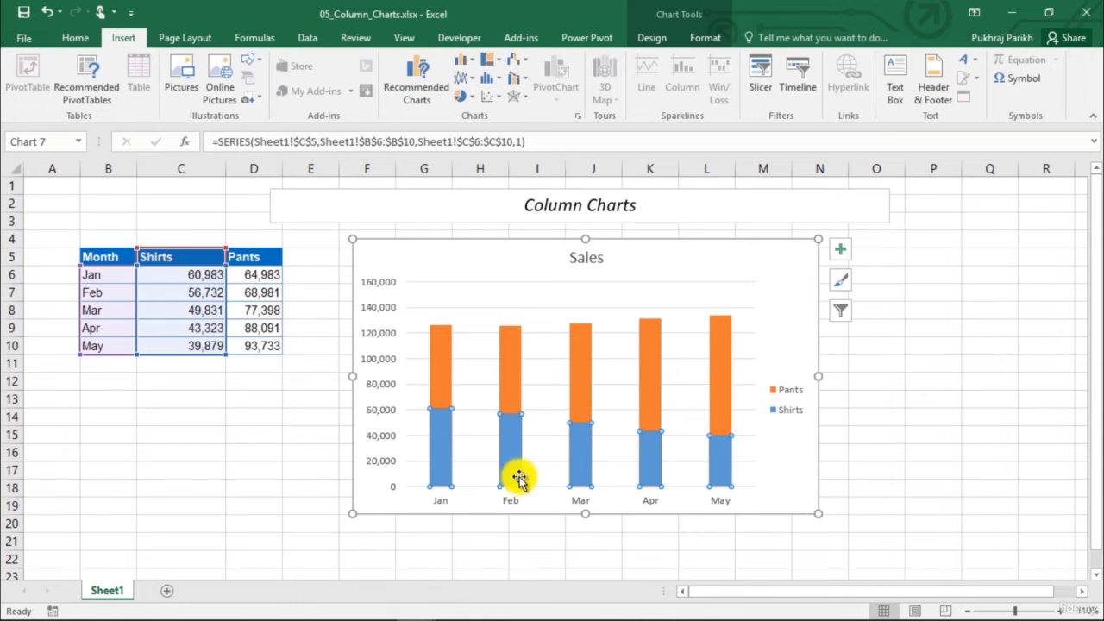
left_click(444, 371)
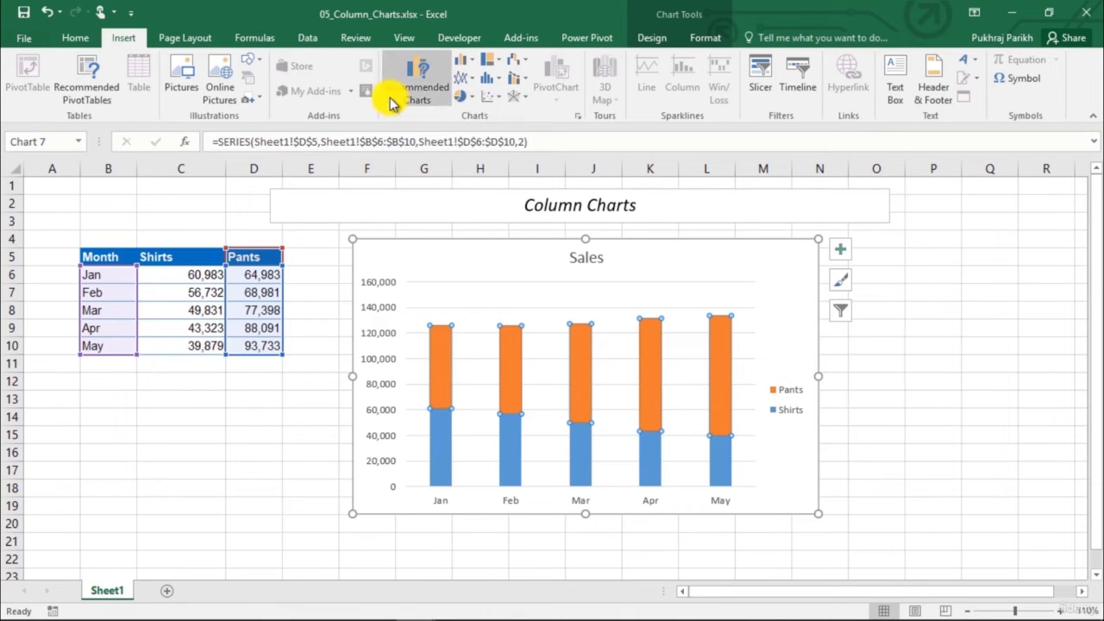
Switch the Sales chart to the 100% Stacked Column type.
left_click(464, 60)
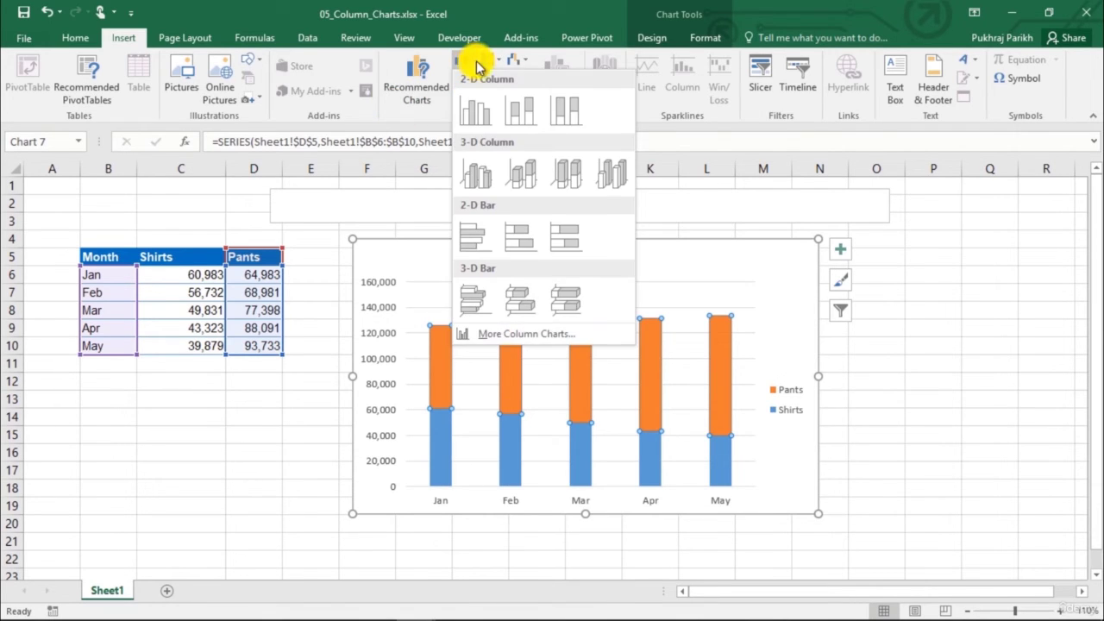
left_click(570, 107)
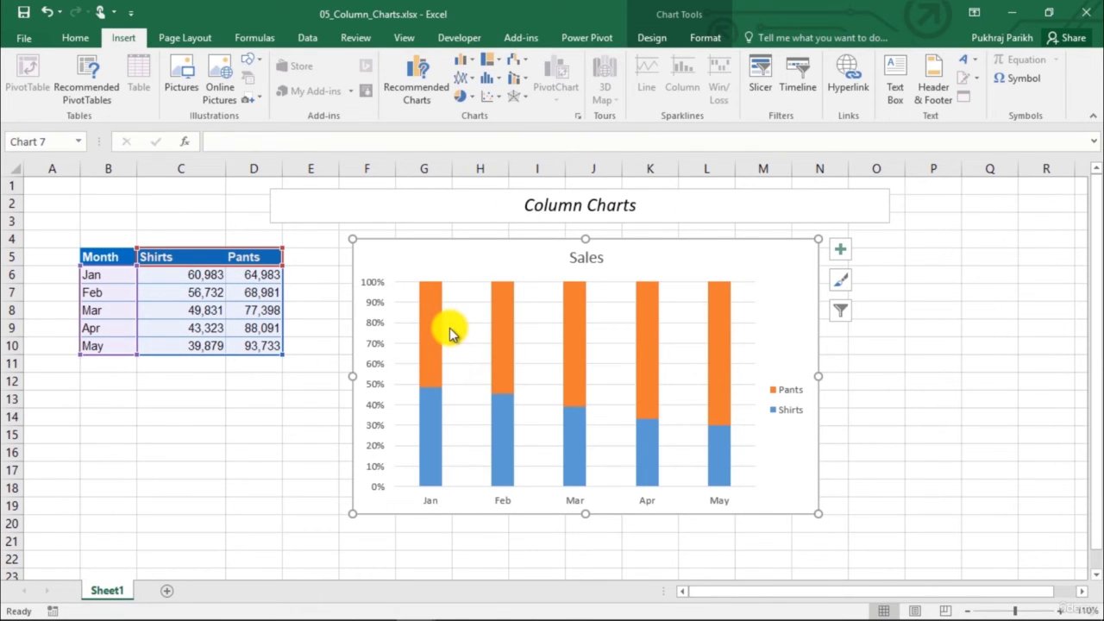
mouse_move(439, 284)
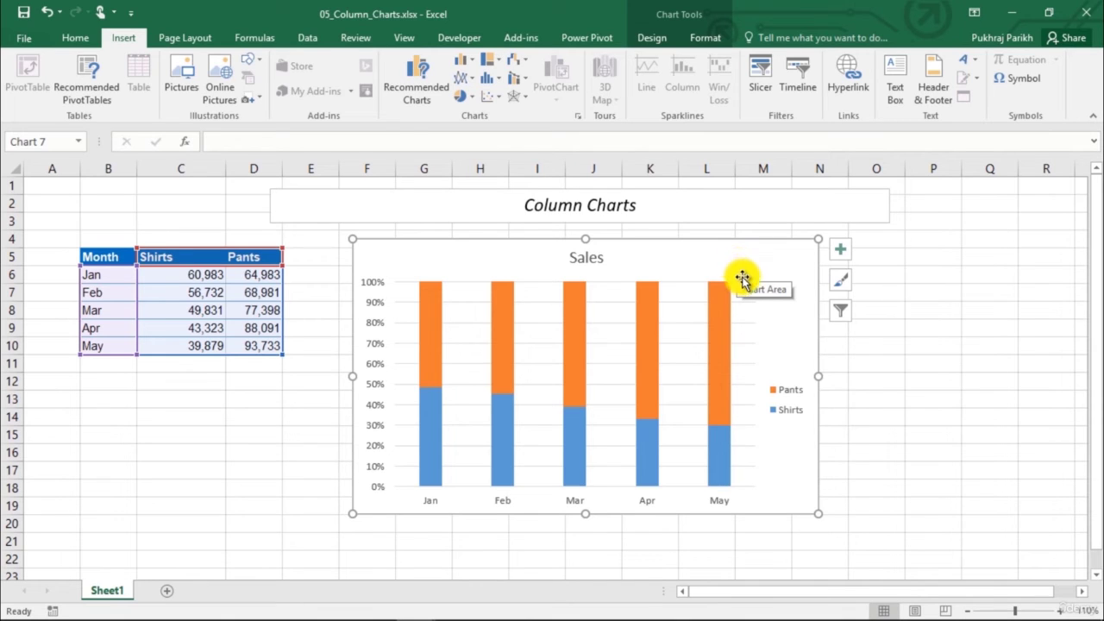
mouse_move(427, 352)
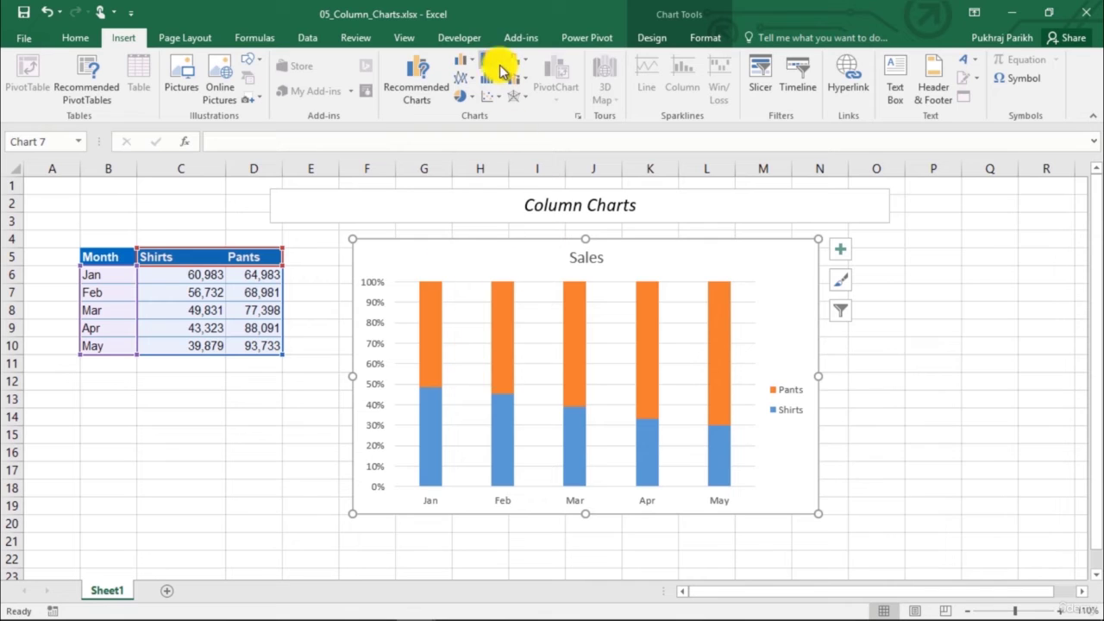
Try the 3-D Clustered Column variant, then revert to flat columns.
left_click(463, 64)
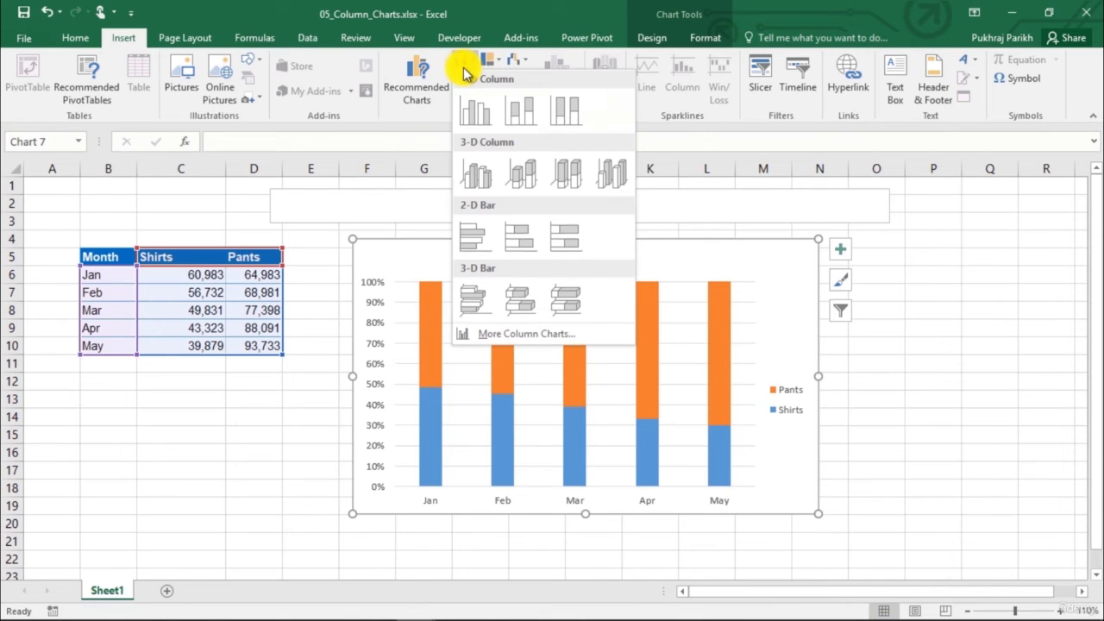
left_click(479, 171)
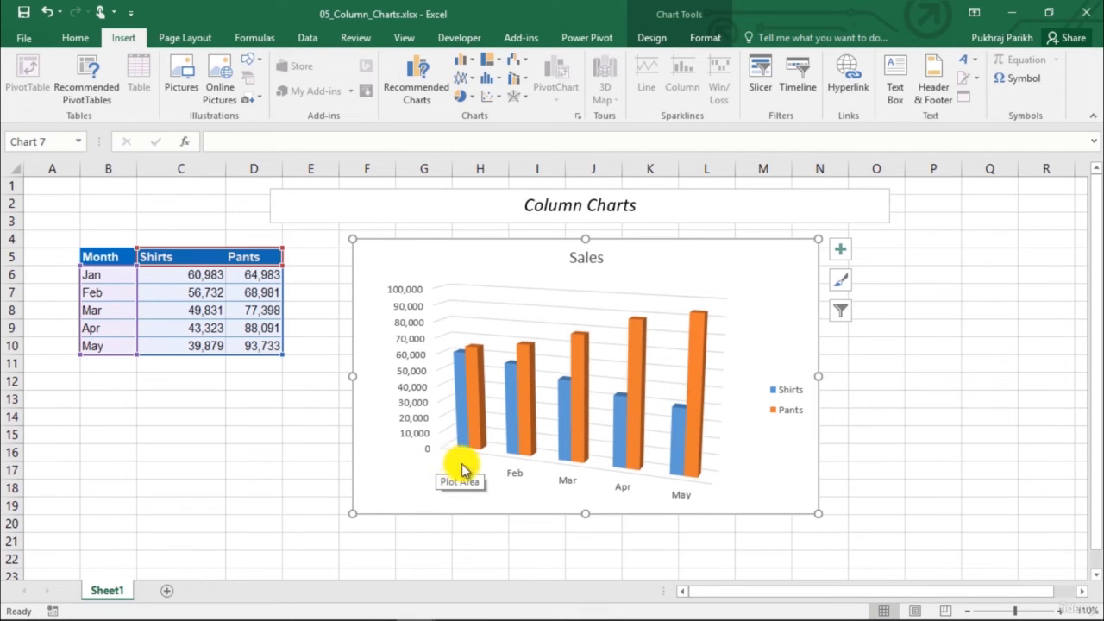
mouse_move(511, 413)
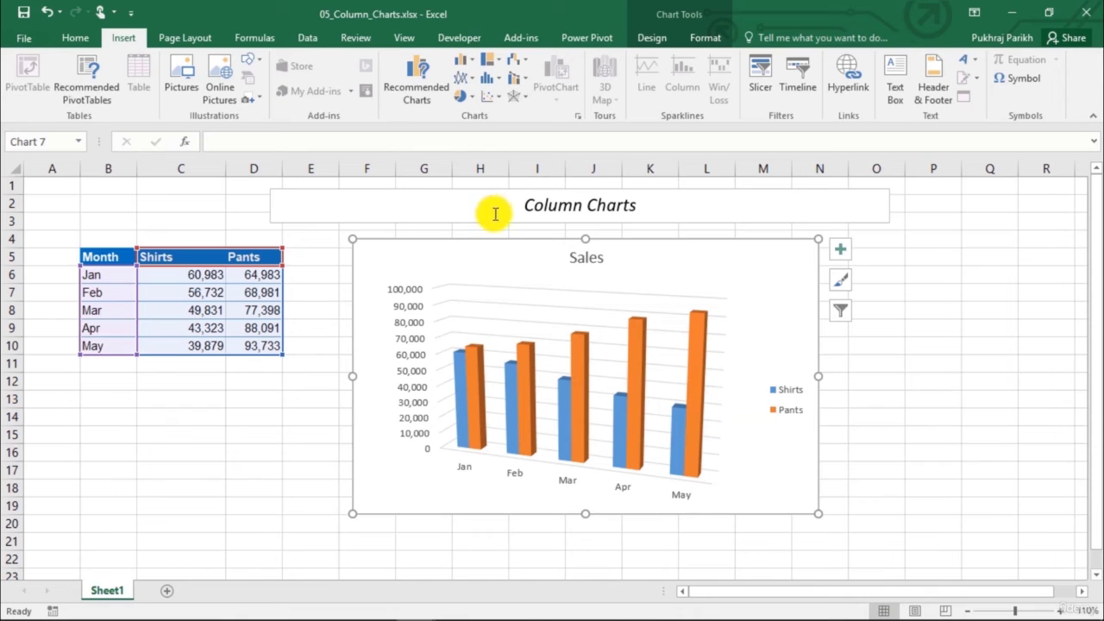
left_click(473, 66)
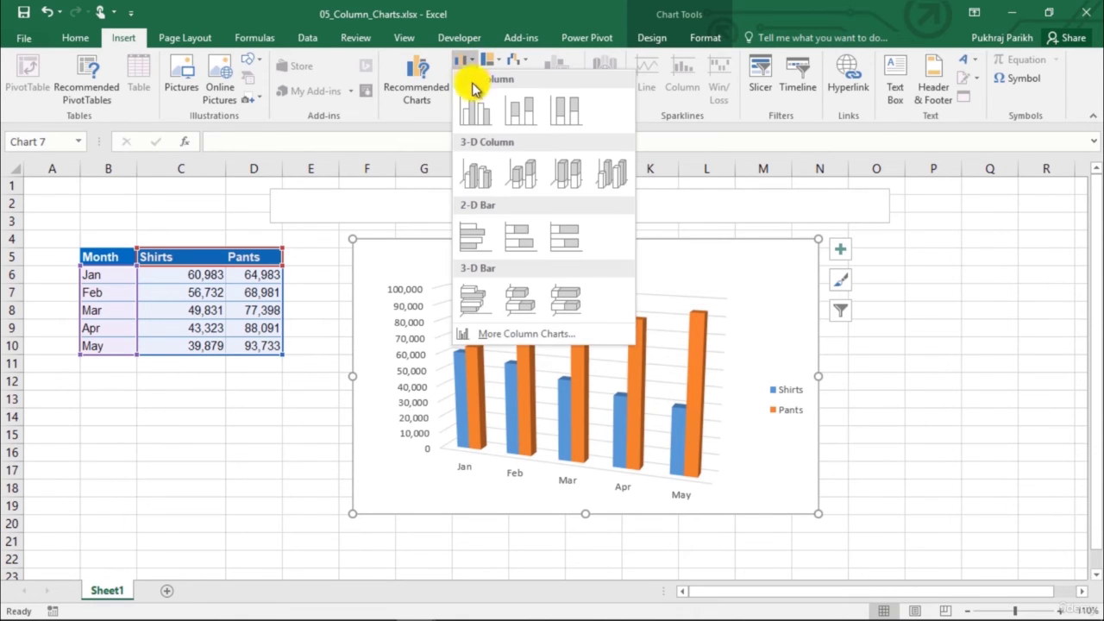
key("Escape")
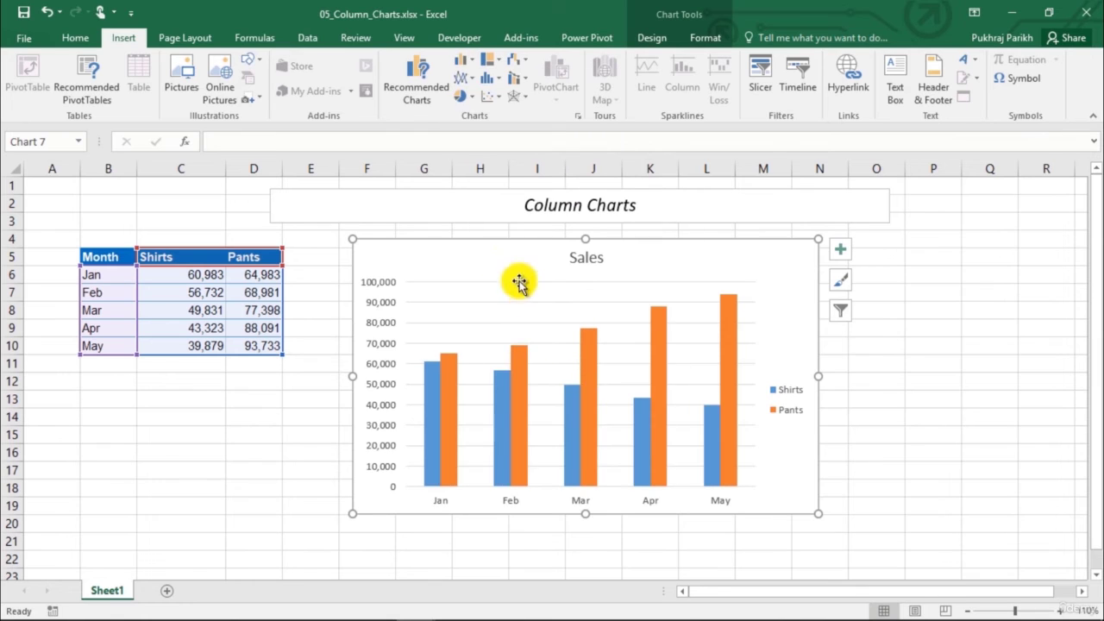
Change the chart to Clustered Bar, then deselect it by picking cell B6.
left_click(466, 60)
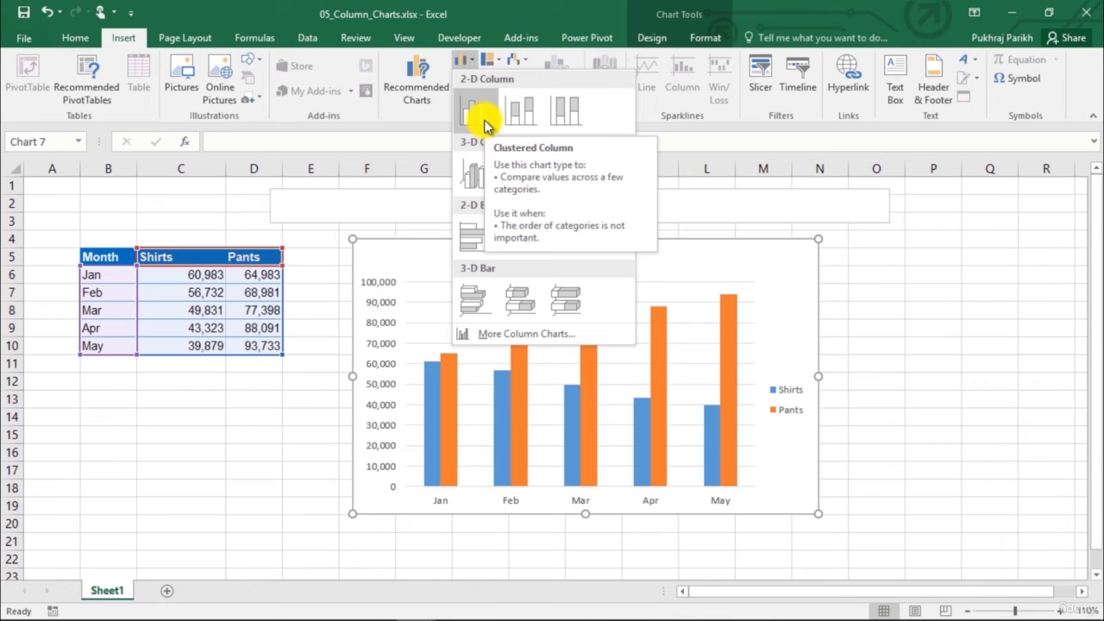
left_click(470, 235)
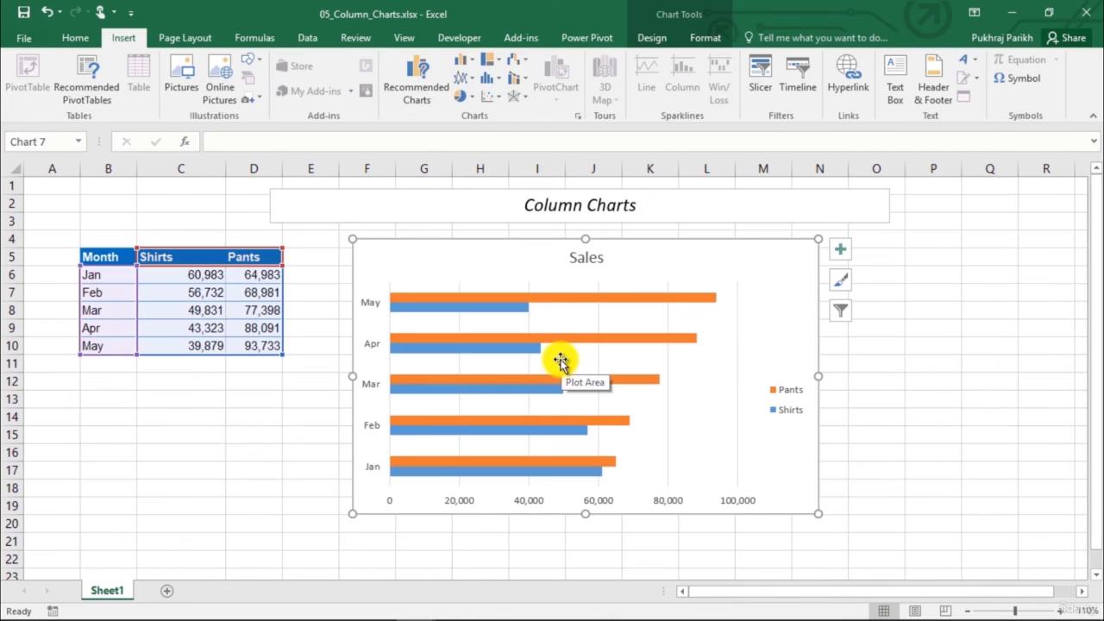
left_click(364, 300)
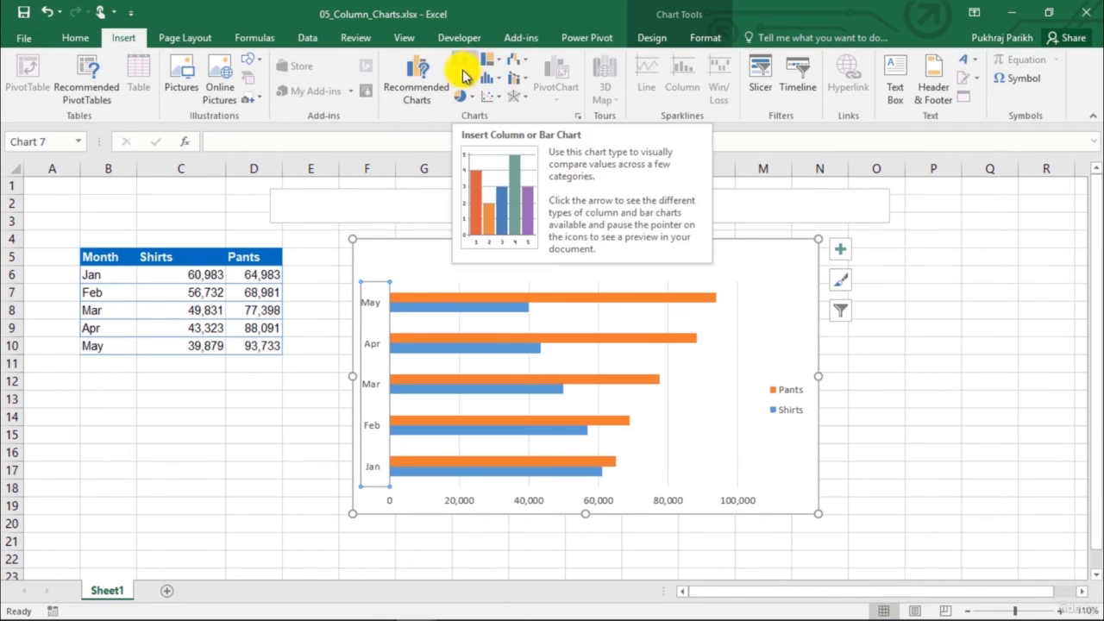
left_click(97, 275)
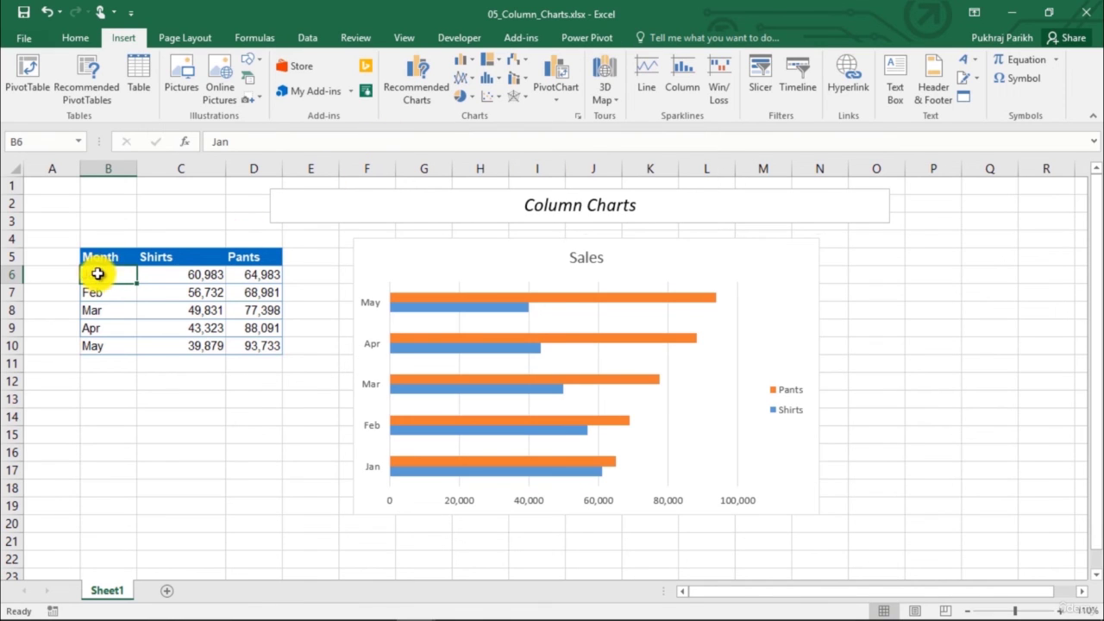
Change B6 to 'Jan 2019-2020' and switch the Sales chart back to clustered columns.
left_click(262, 143)
type("2019-")
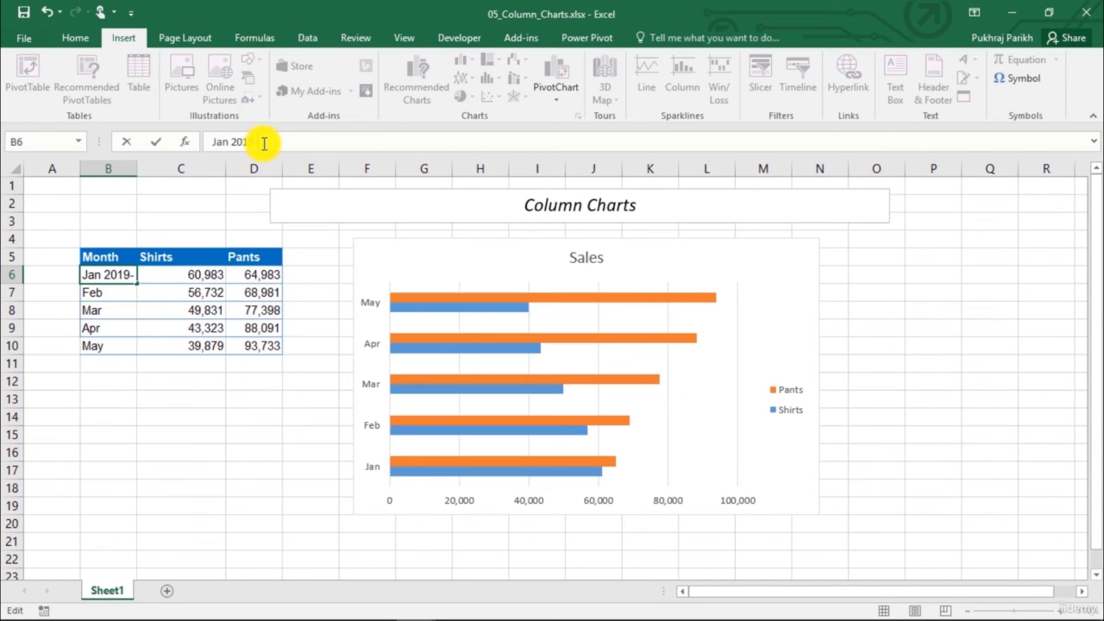
type("2020")
left_click(276, 434)
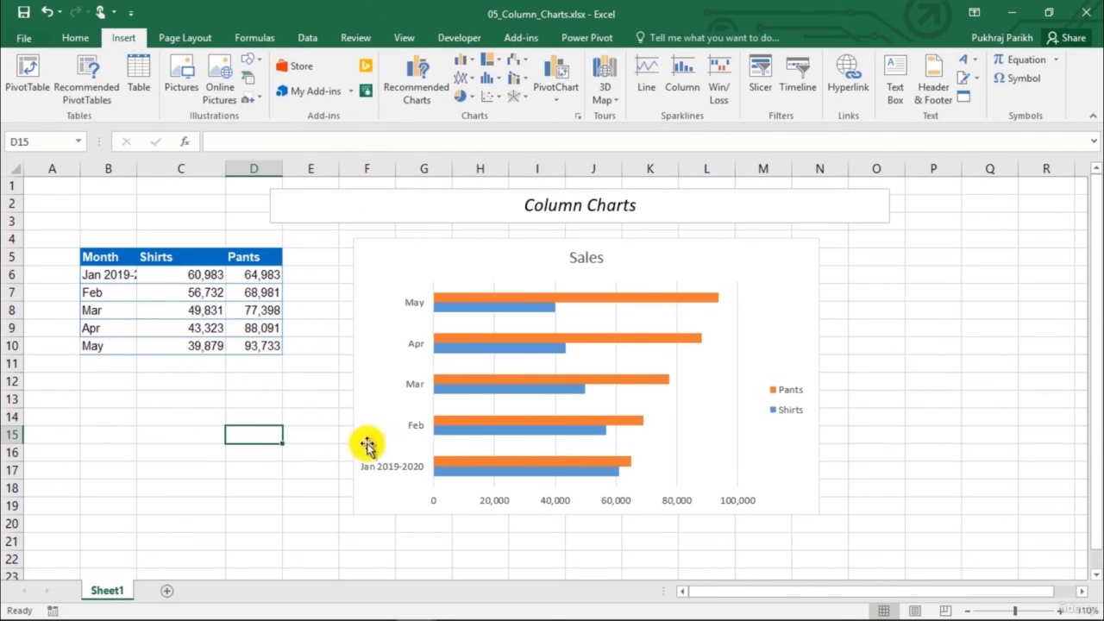
left_click(537, 350)
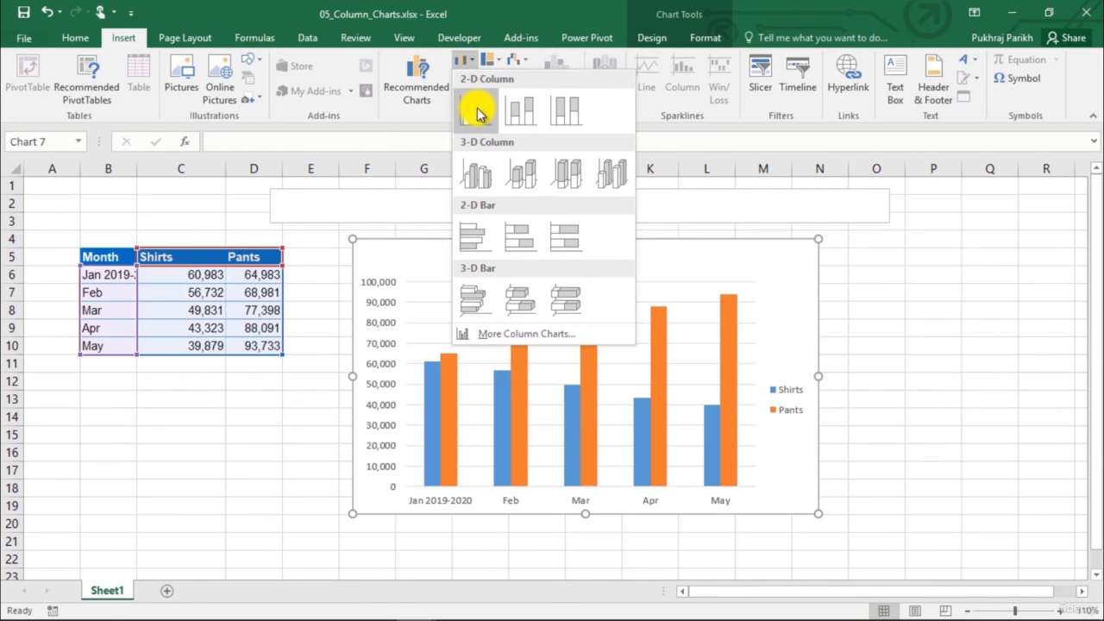
left_click(477, 112)
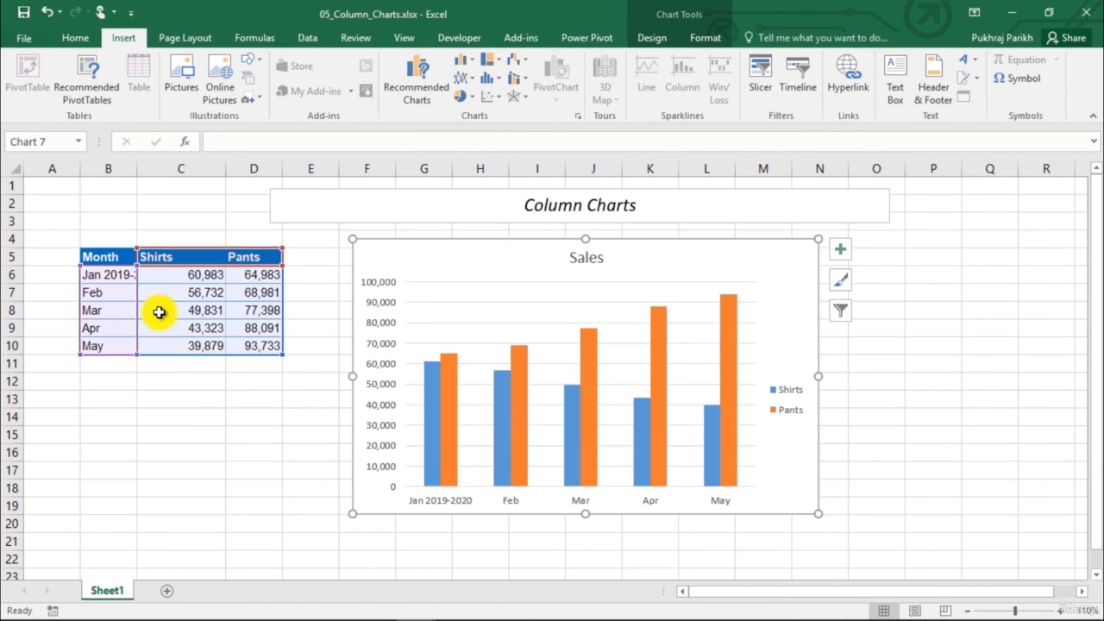
Change B7 to 'Feb 2019-2020' so the chart shows the longer month label.
left_click(93, 291)
left_click(263, 142)
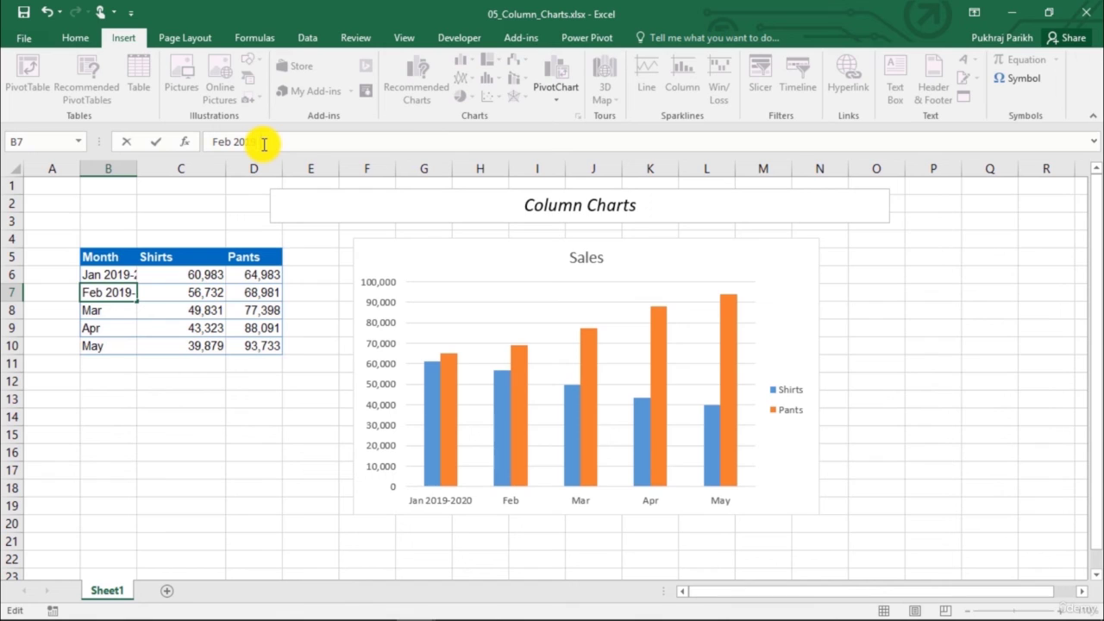
type("020")
key("Return")
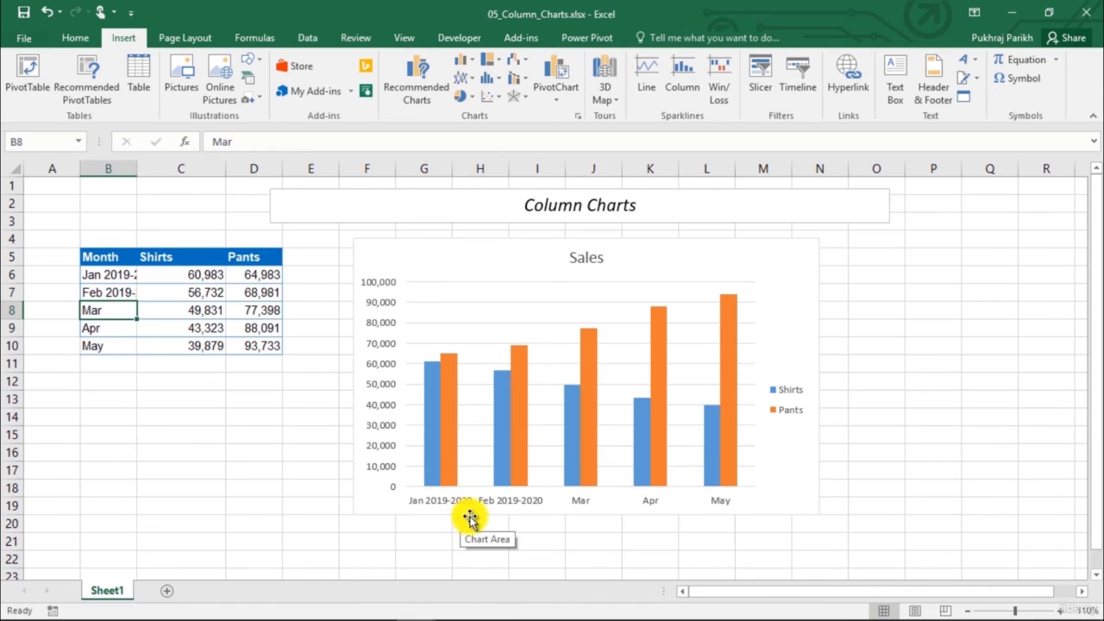
left_click(463, 60)
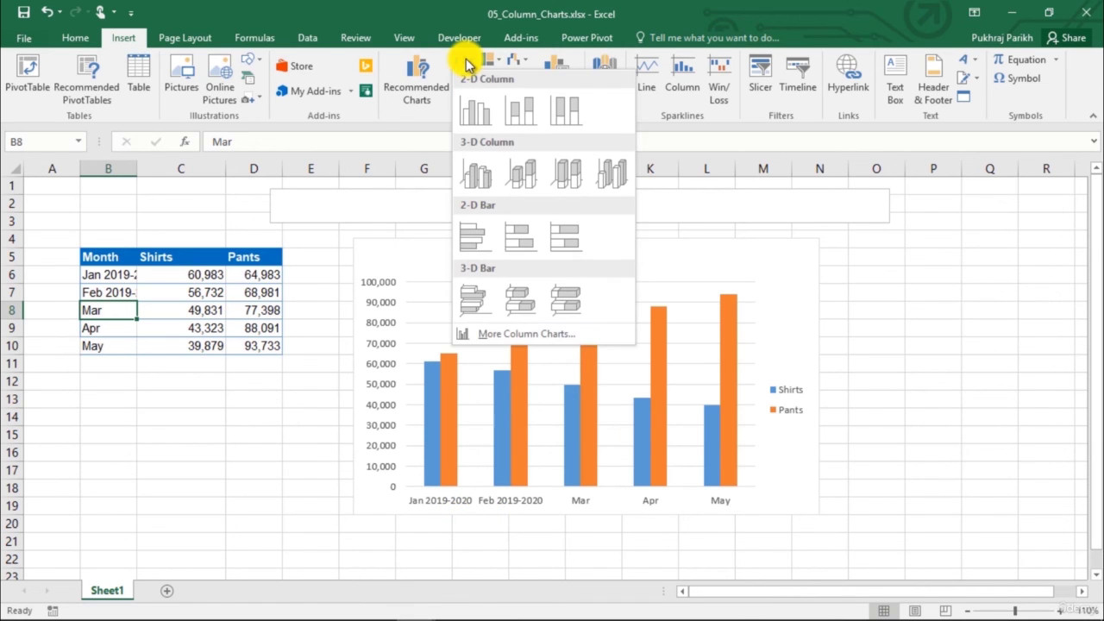
Insert a Clustered Bar chart and select its placeholder Chart Title.
left_click(480, 242)
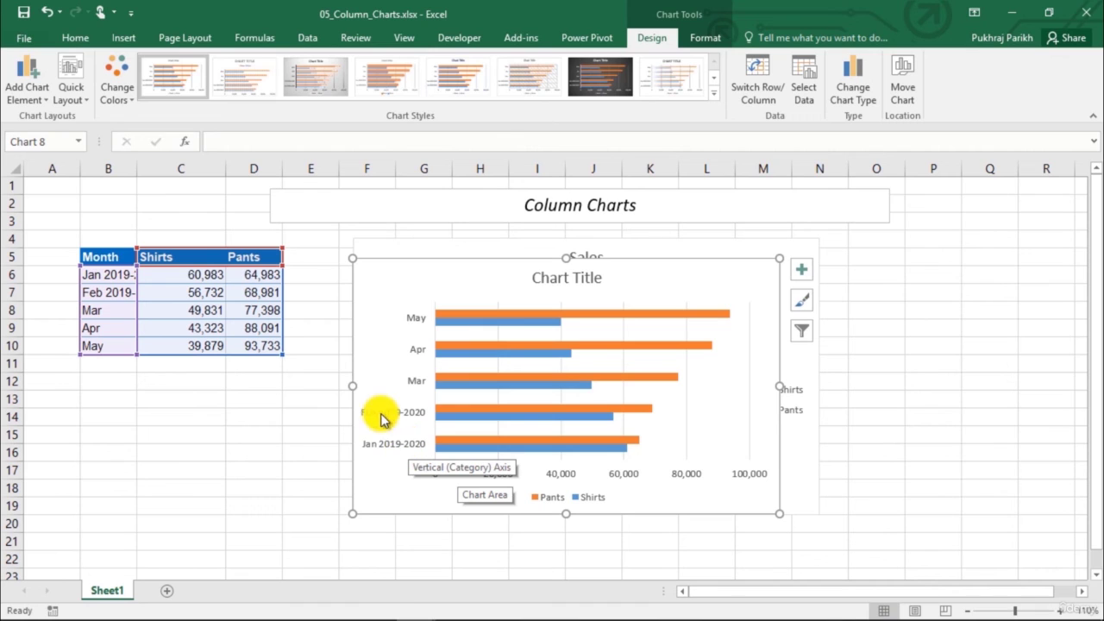
left_click(124, 39)
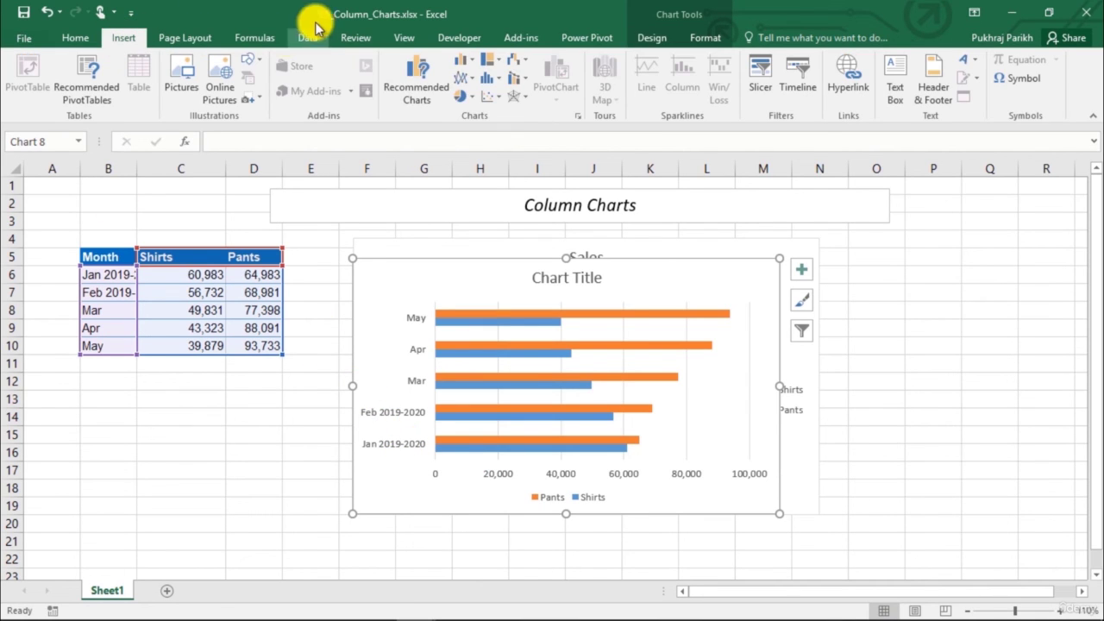
left_click(463, 61)
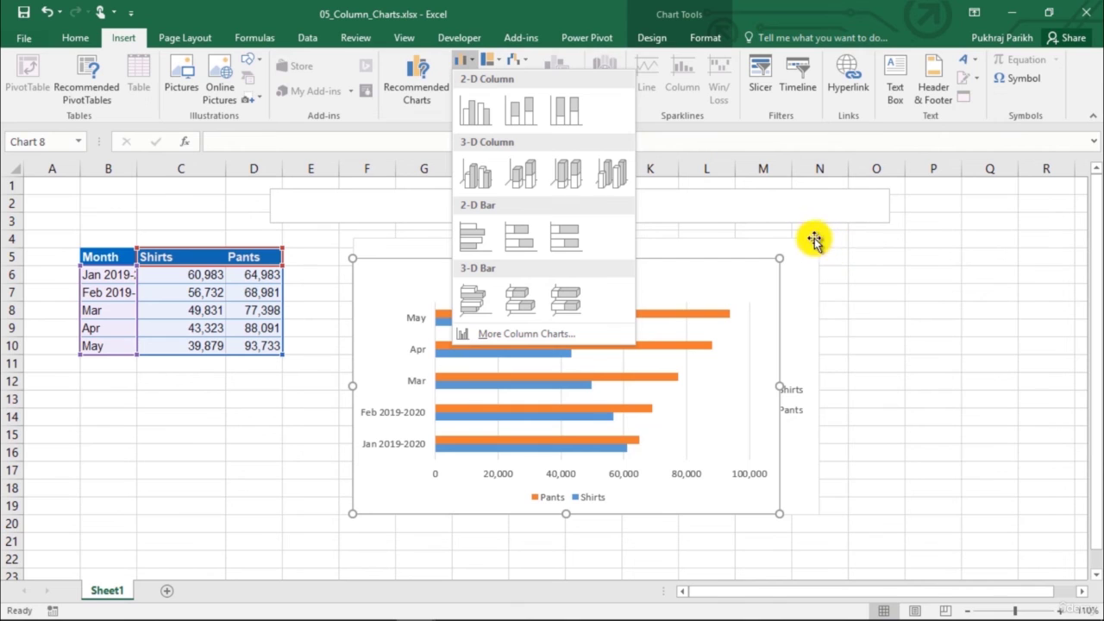
left_click(797, 259)
left_click(589, 281)
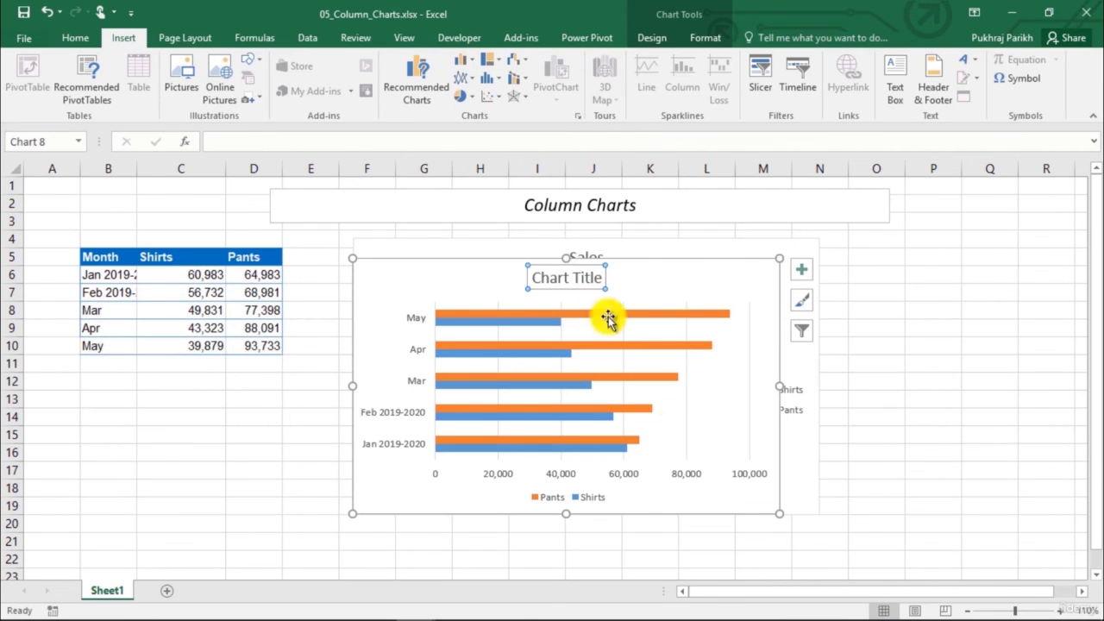